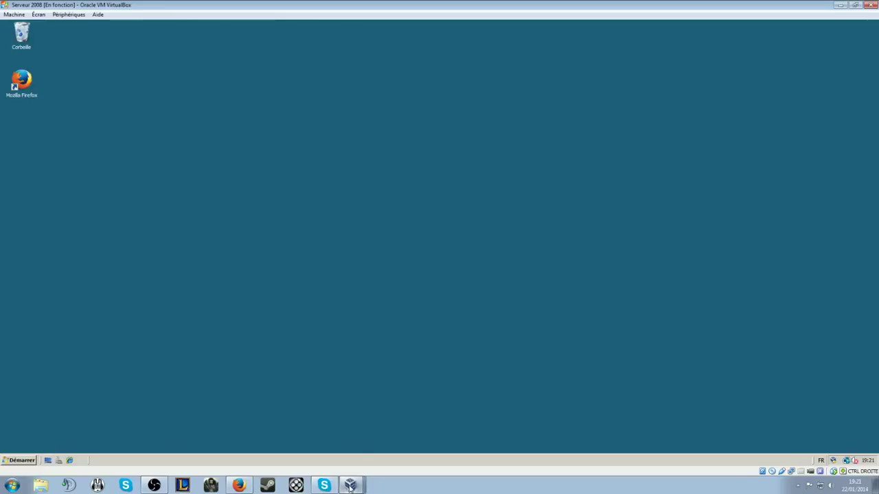
Step: Switch to the client Xp virtual machine and move the Corbeille icon to the upper-left corner of its desktop
{"action": "left_click", "coordinate": [354, 437]}
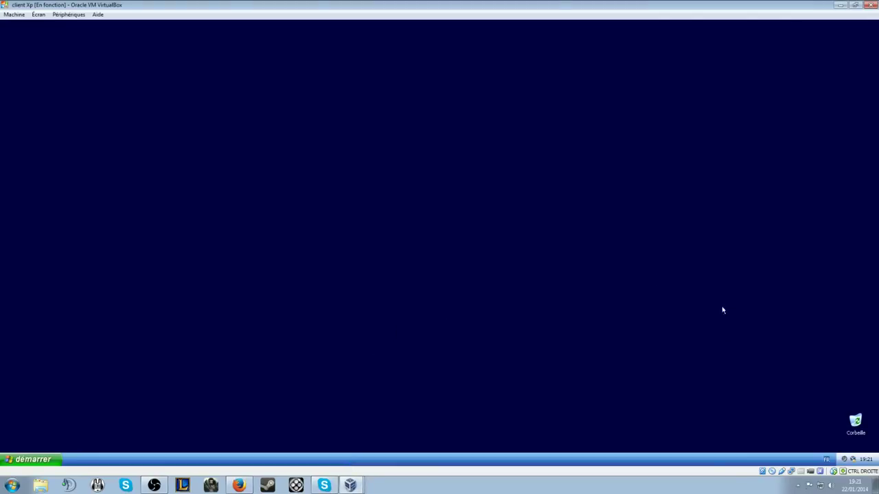
{"action": "left_click_drag", "start_coordinate": [857, 422], "coordinate": [19, 34]}
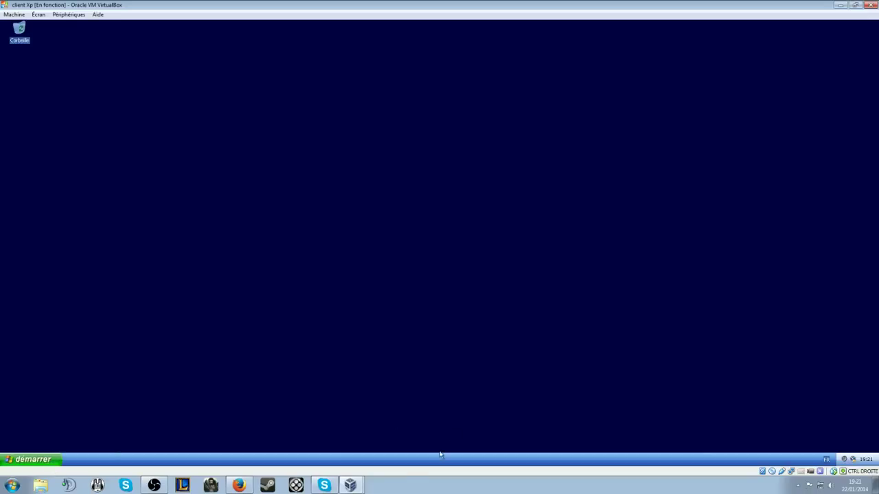
Step: Launch Internet Explorer, then reposition and enlarge its window on the desktop
{"action": "left_click", "coordinate": [48, 459]}
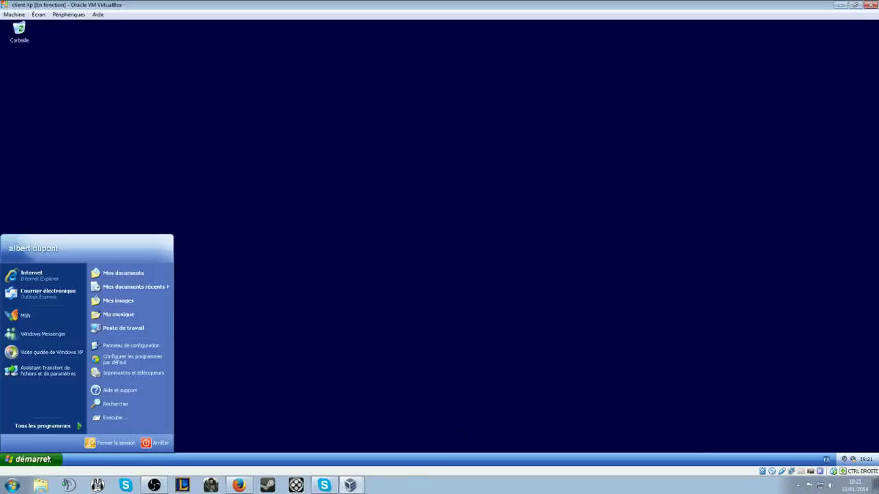
{"action": "left_click", "coordinate": [59, 278]}
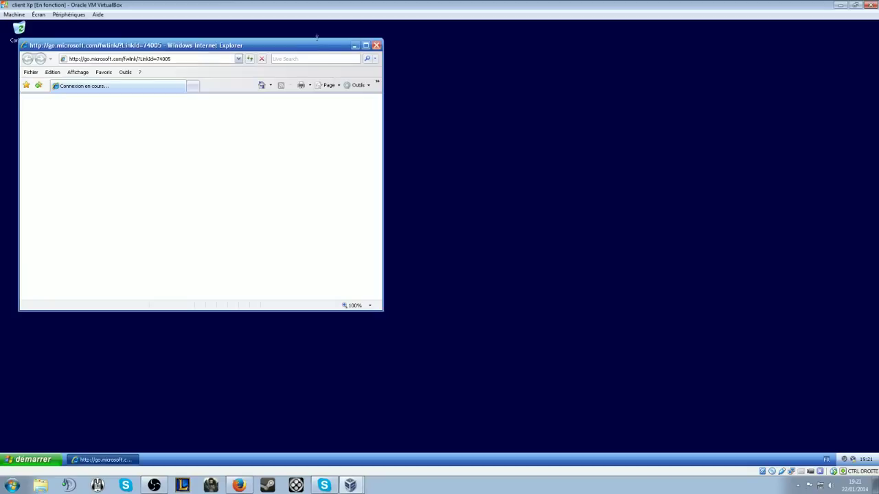
{"action": "left_click_drag", "start_coordinate": [317, 46], "coordinate": [585, 41]}
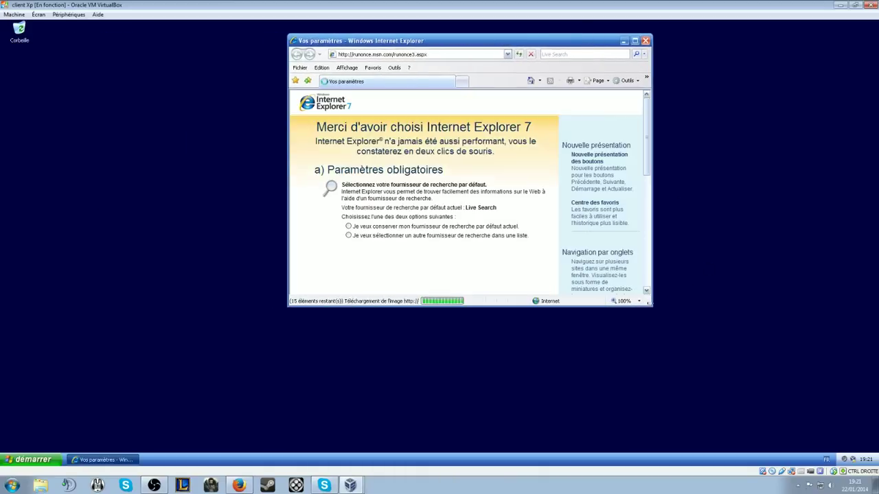
{"action": "left_click_drag", "start_coordinate": [651, 311], "coordinate": [841, 388]}
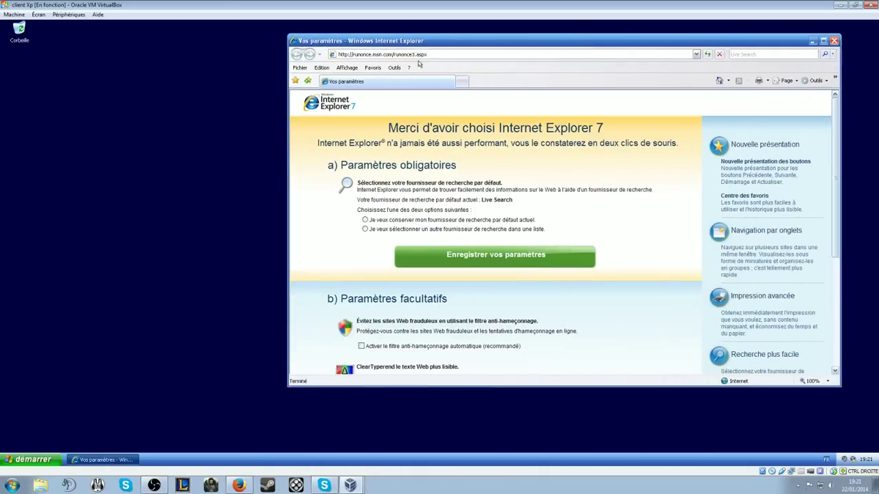
Step: Load joomla.fr in the browser and answer the anti-phishing filter prompt with "Me le redemander ultérieurement"
{"action": "left_click", "coordinate": [439, 56]}
{"action": "type", "text": "i"}
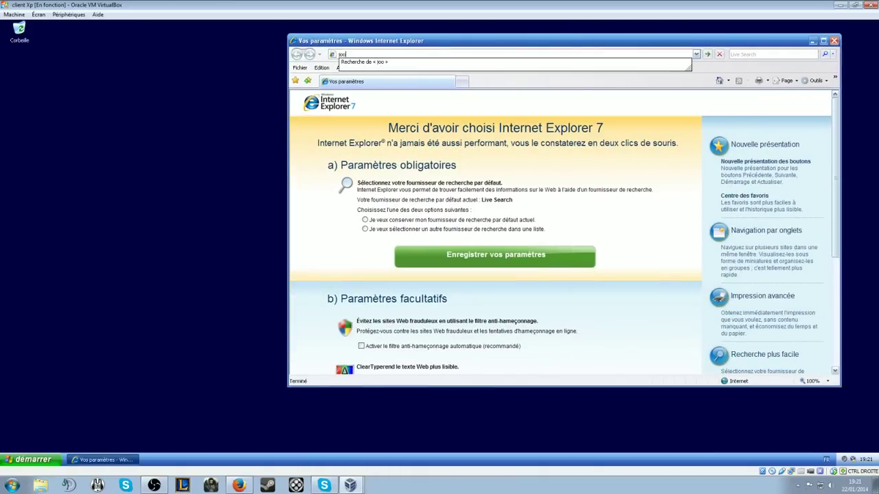
{"action": "type", "text": "oomla.fr"}
{"action": "key", "text": "Return"}
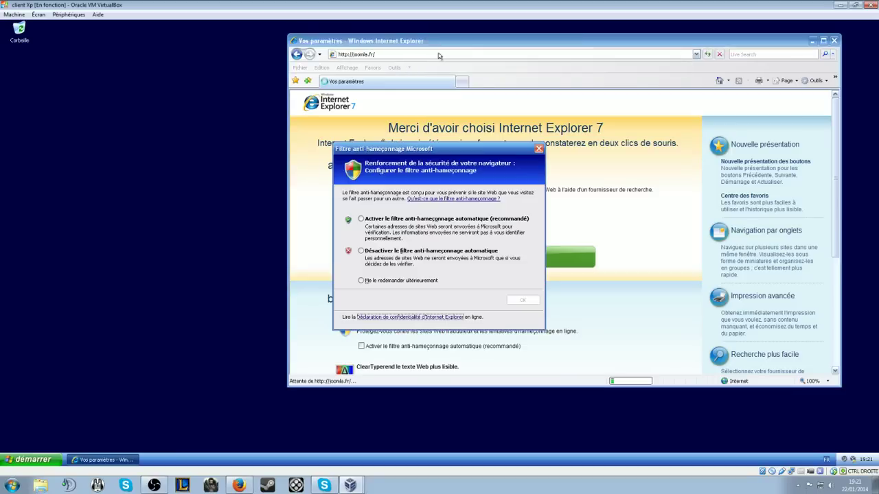
{"action": "left_click", "coordinate": [361, 280]}
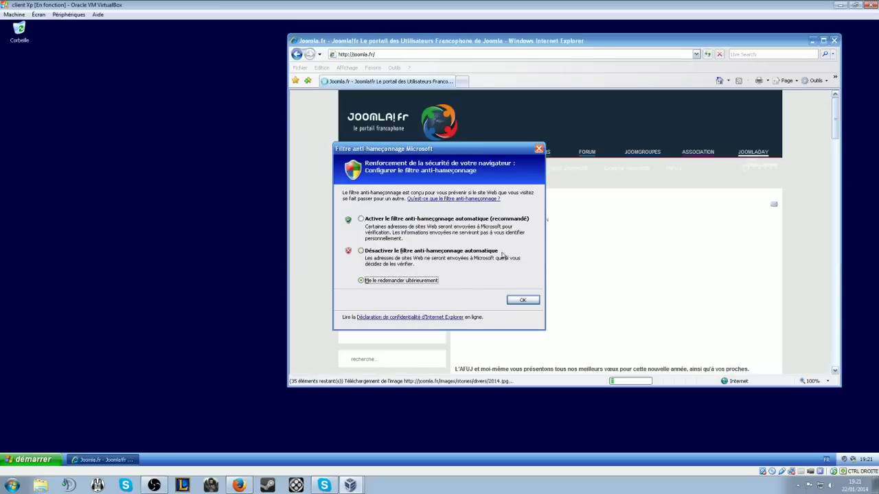
{"action": "left_click", "coordinate": [522, 300]}
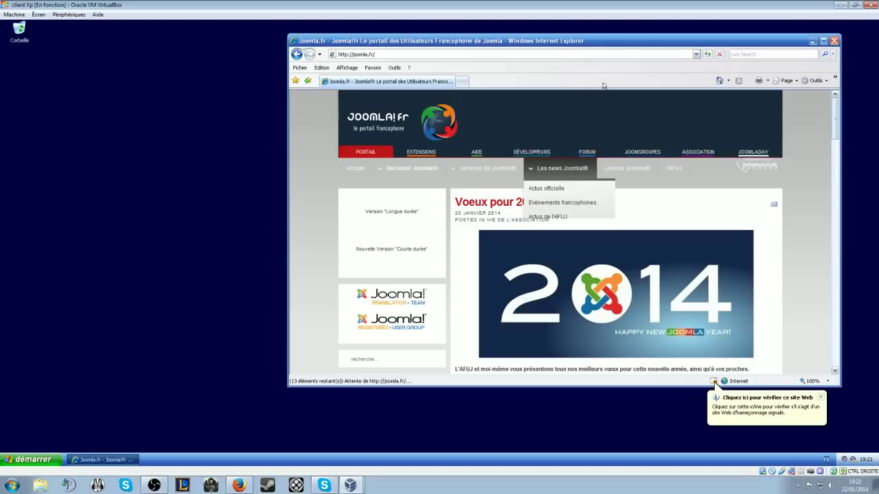
Step: Download the Joomla 2.5 French package from its download page and save Joomla_2.5.17-Stable-Full_Package_French_v1.zip in Mes documents
{"action": "left_click_drag", "start_coordinate": [625, 45], "coordinate": [522, 37]}
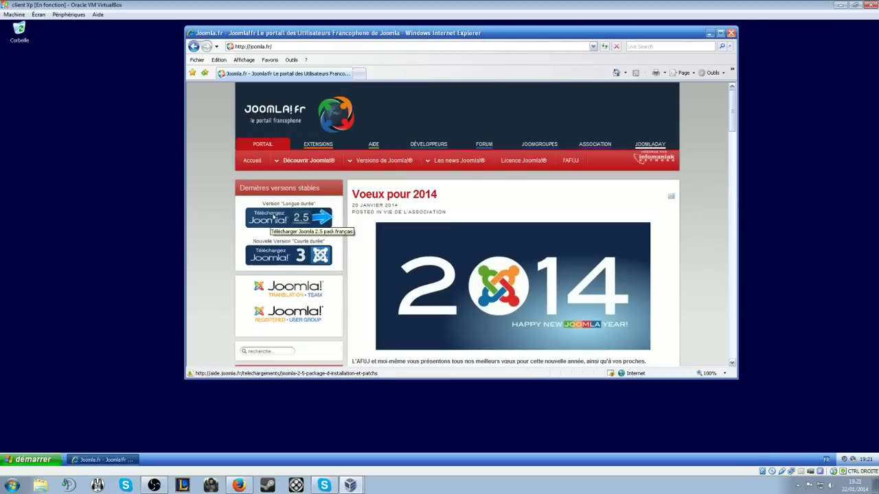
{"action": "left_click", "coordinate": [280, 219]}
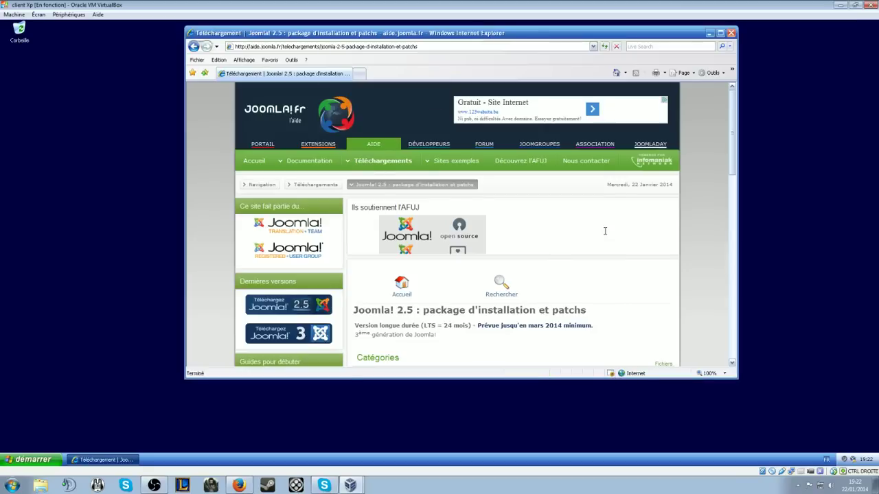
{"action": "scroll", "coordinate": [604, 234], "scroll_direction": "down", "scroll_amount": 5}
{"action": "scroll", "coordinate": [604, 234], "scroll_direction": "down", "scroll_amount": 14}
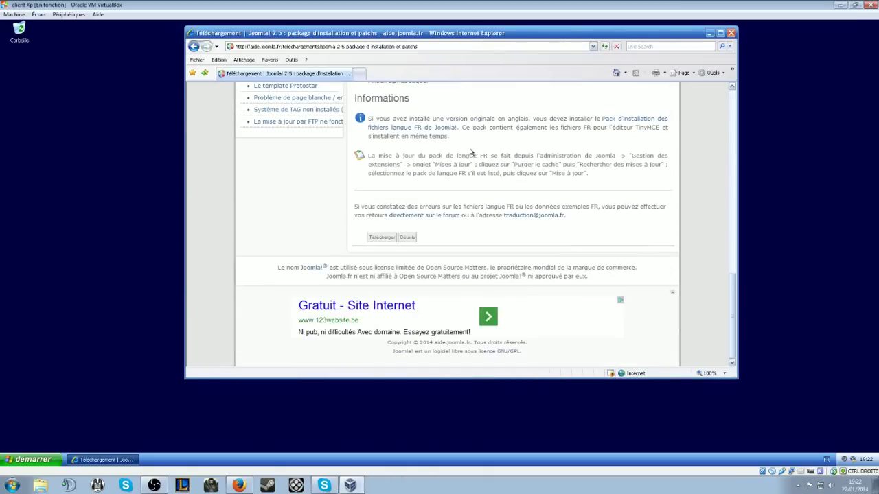
{"action": "left_click", "coordinate": [379, 239]}
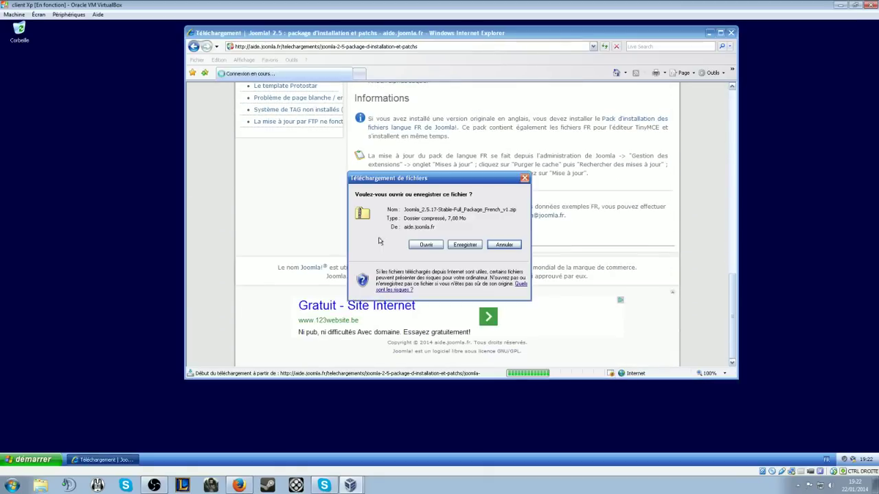
{"action": "left_click", "coordinate": [466, 245]}
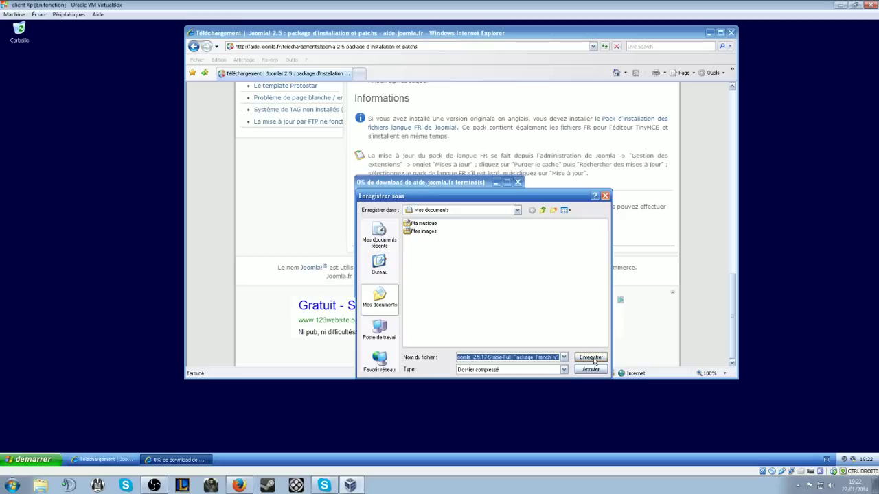
{"action": "left_click", "coordinate": [584, 360]}
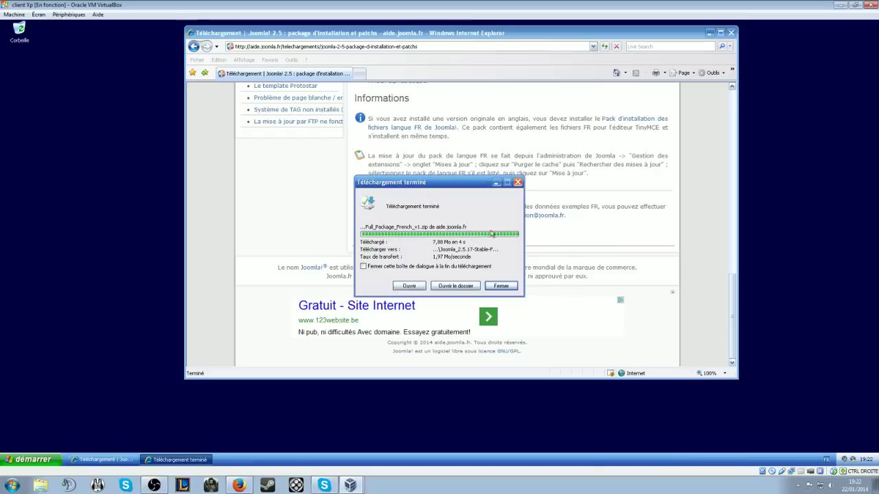
Step: Open the download folder and extract the whole Joomla 2.5.17 archive to the destination folder proposed by the extraction wizard
{"action": "left_click", "coordinate": [455, 286]}
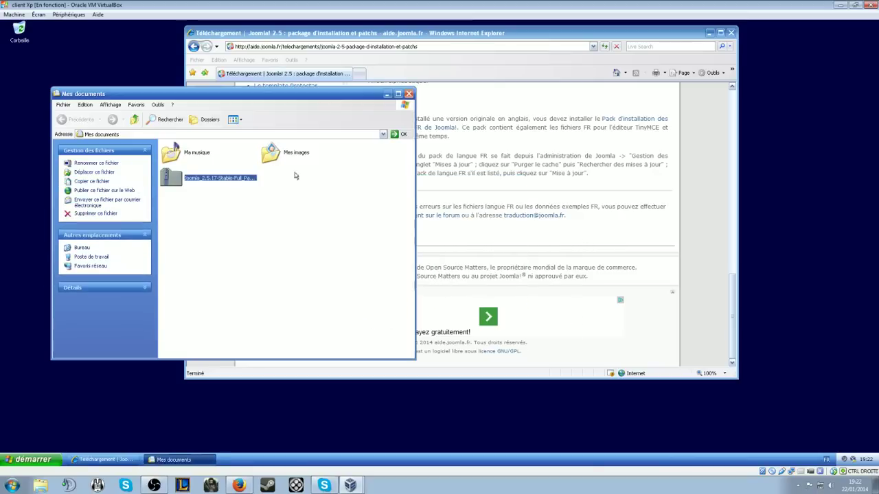
{"action": "left_click_drag", "start_coordinate": [251, 94], "coordinate": [383, 98]}
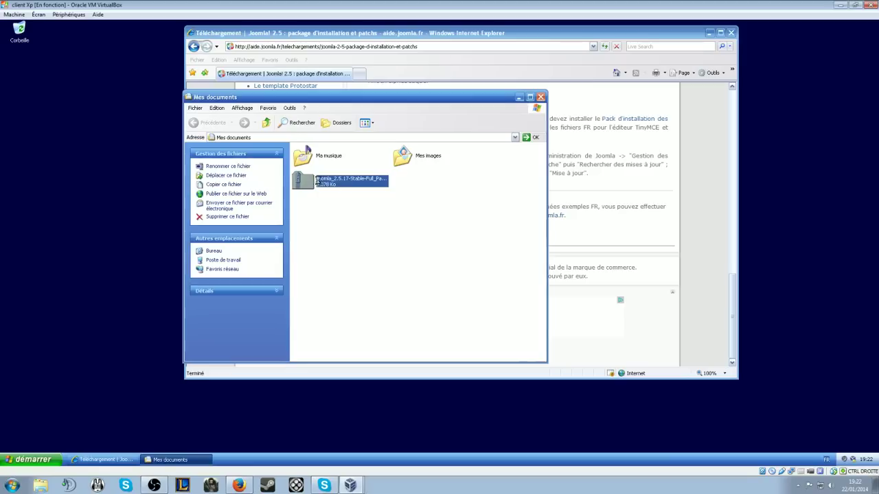
{"action": "right_click", "coordinate": [320, 182]}
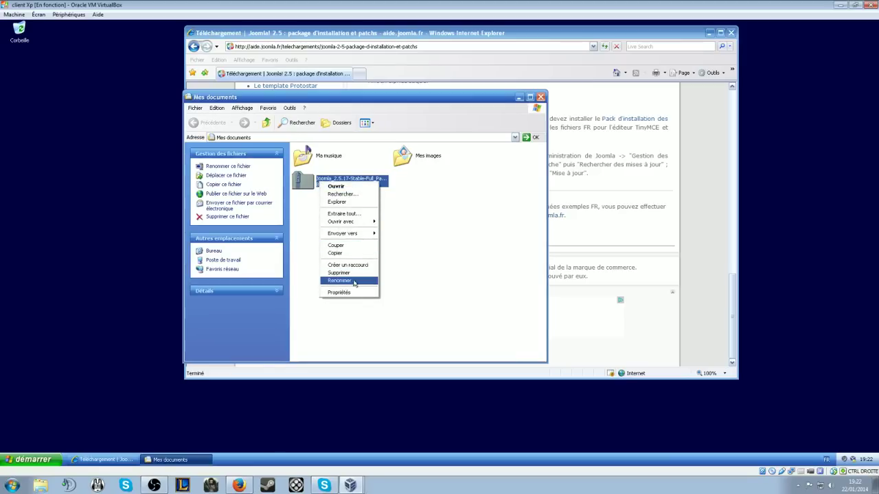
{"action": "left_click", "coordinate": [356, 213]}
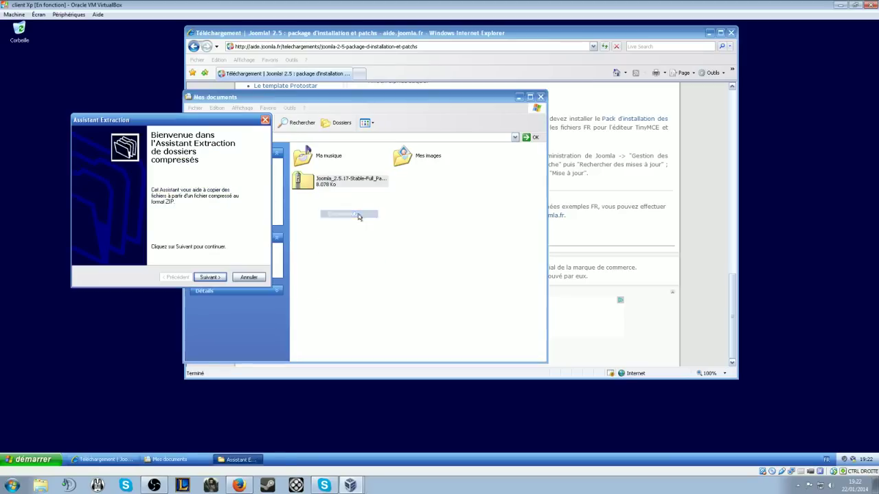
{"action": "left_click", "coordinate": [209, 278]}
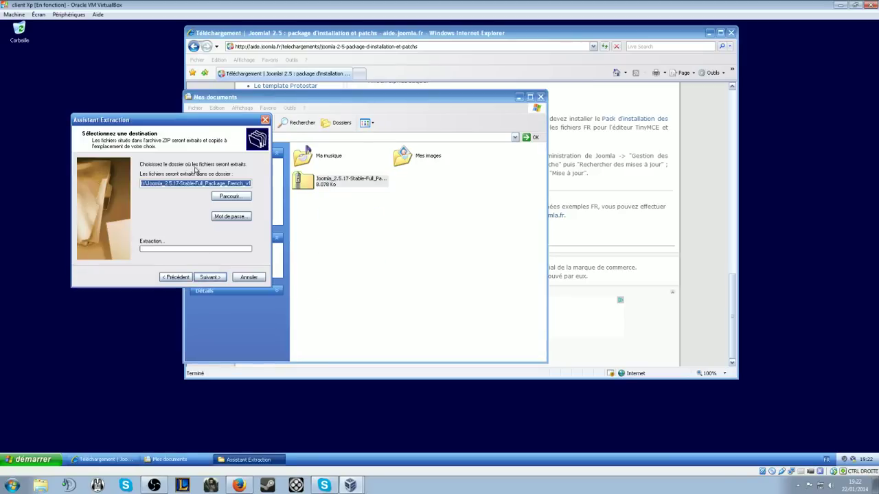
{"action": "left_click", "coordinate": [210, 277]}
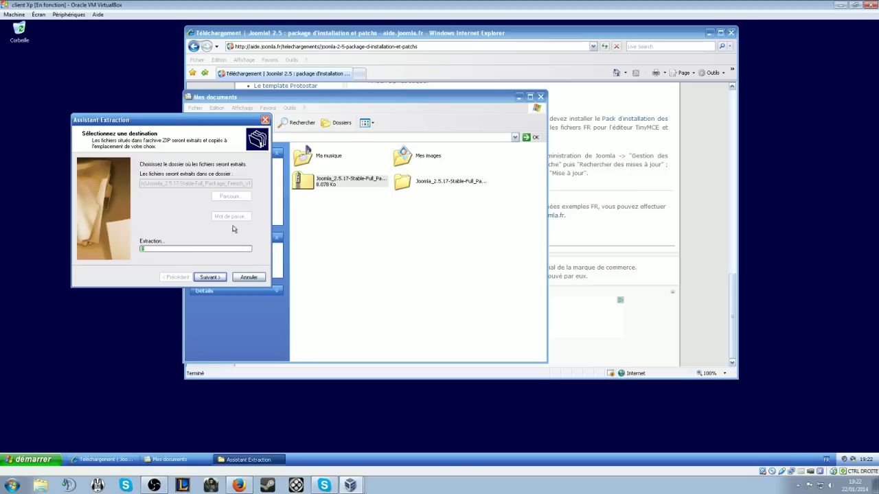
Step: Rearrange the extraction wizard and the Mes documents window on the desktop
{"action": "left_click_drag", "start_coordinate": [211, 124], "coordinate": [517, 171]}
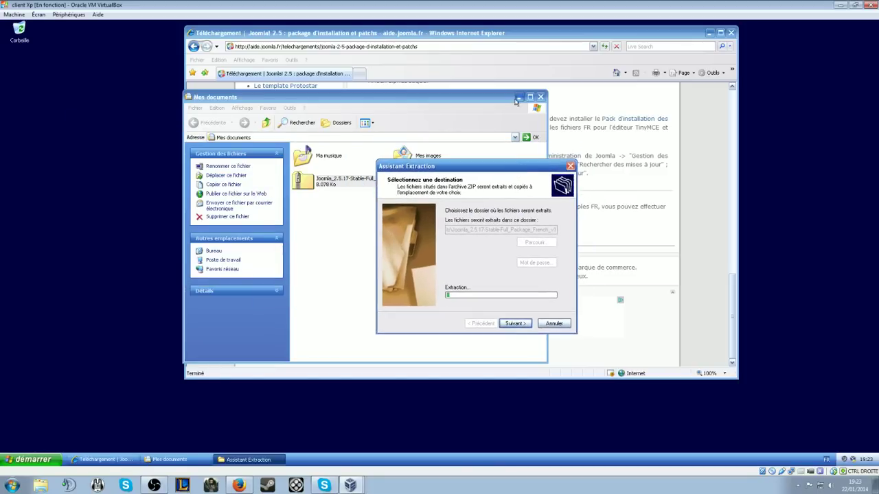
{"action": "left_click_drag", "start_coordinate": [485, 102], "coordinate": [381, 100]}
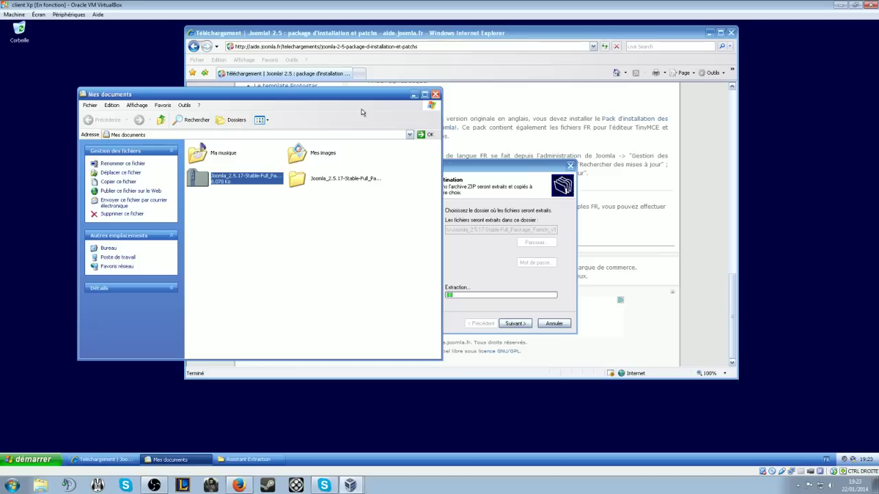
{"action": "left_click_drag", "start_coordinate": [374, 95], "coordinate": [454, 140]}
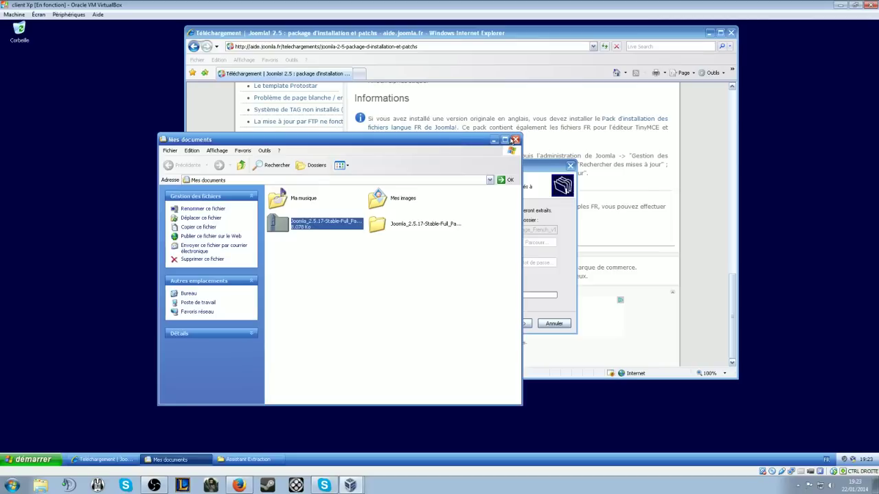
Step: Return to the browser, load google.com, dismiss the site-check balloon and search for "filezilla"
{"action": "left_click", "coordinate": [103, 459]}
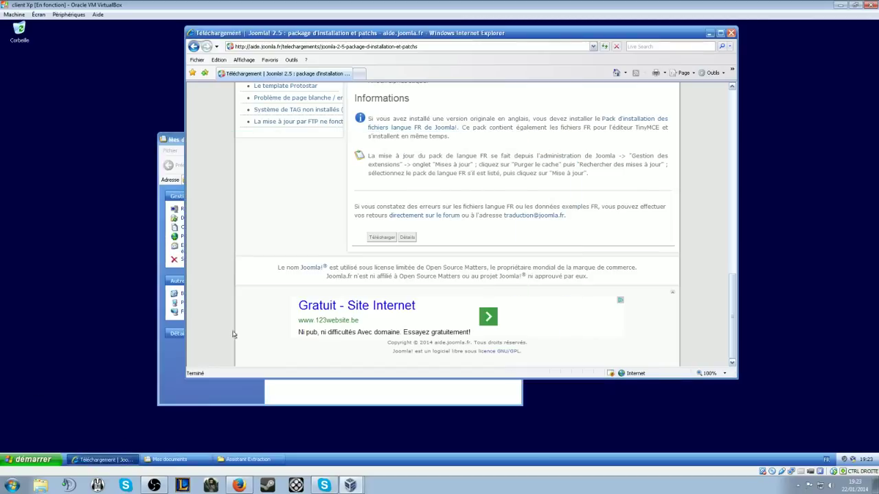
{"action": "left_click", "coordinate": [398, 46]}
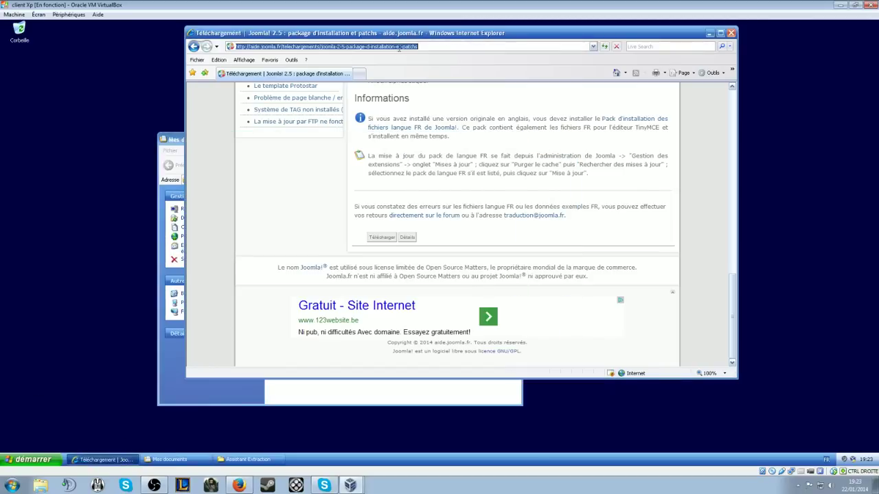
{"action": "type", "text": "google.com"}
{"action": "key", "text": "Return"}
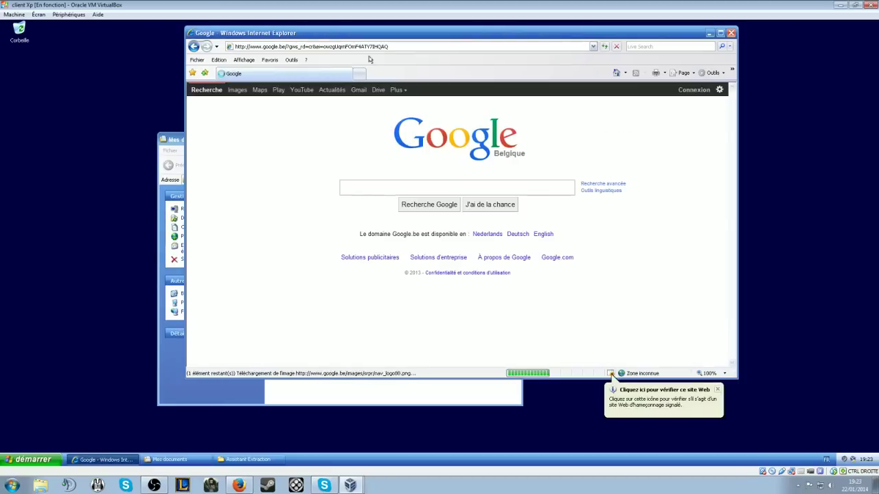
{"action": "left_click", "coordinate": [717, 389]}
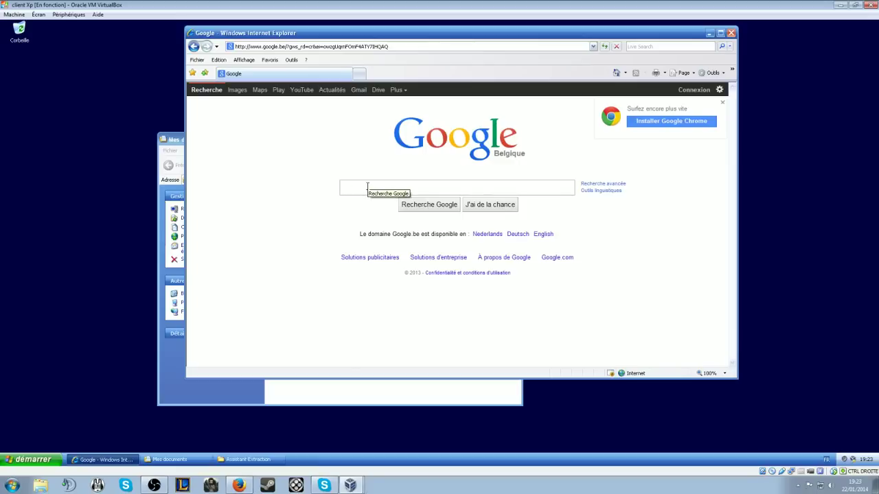
{"action": "type", "text": "filezilla"}
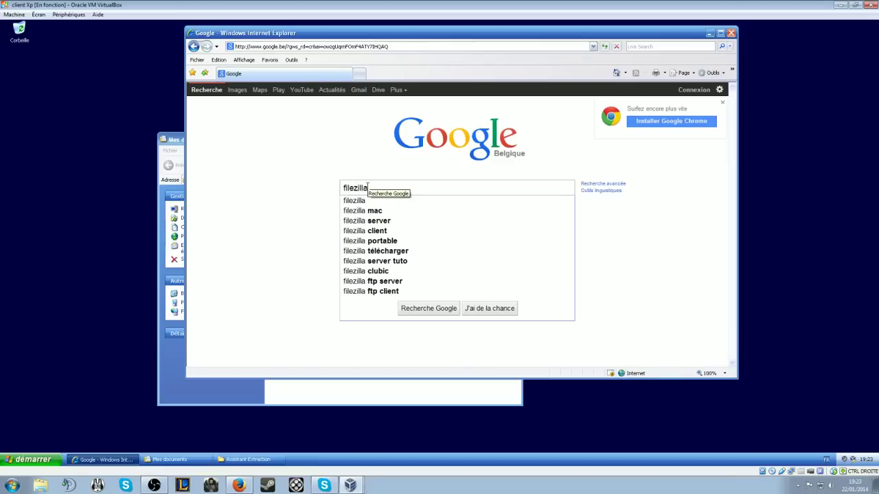
{"action": "key", "text": "Return"}
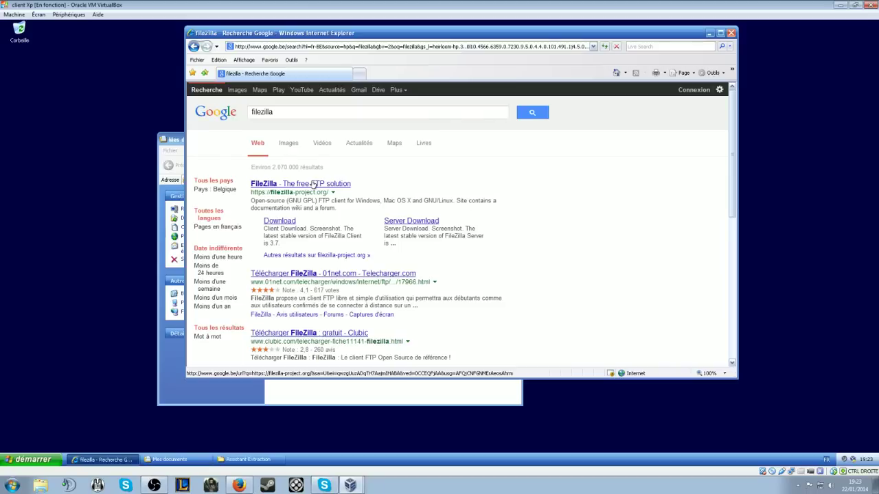
Step: Open the FileZilla project site from the results and go to its Client Download page, accepting the display of non-secure items
{"action": "left_click", "coordinate": [314, 185]}
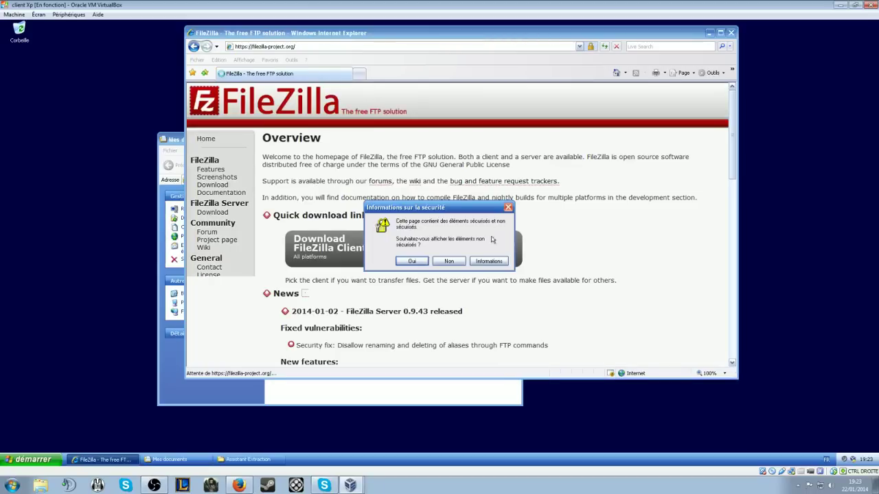
{"action": "left_click", "coordinate": [414, 262]}
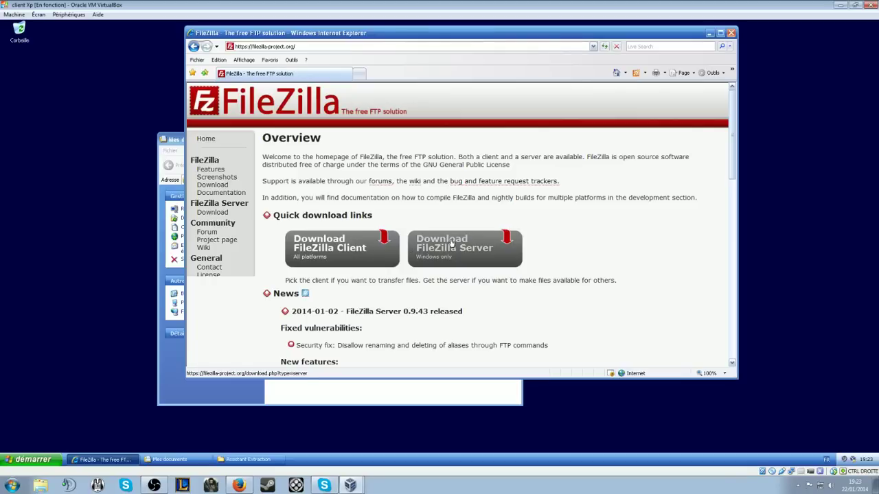
{"action": "left_click", "coordinate": [345, 248]}
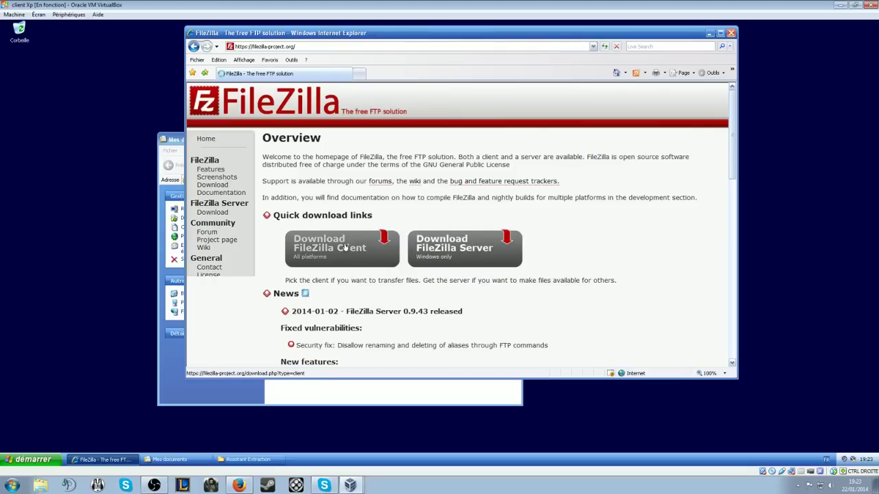
{"action": "left_click", "coordinate": [411, 261]}
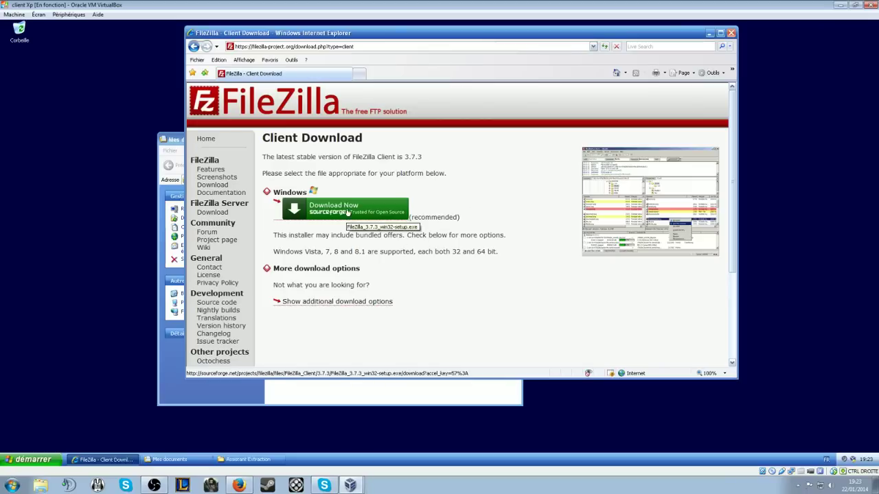
Step: Start the recommended Windows download of the FileZilla client on SourceForge and dismiss the information bar notice
{"action": "left_click", "coordinate": [348, 213]}
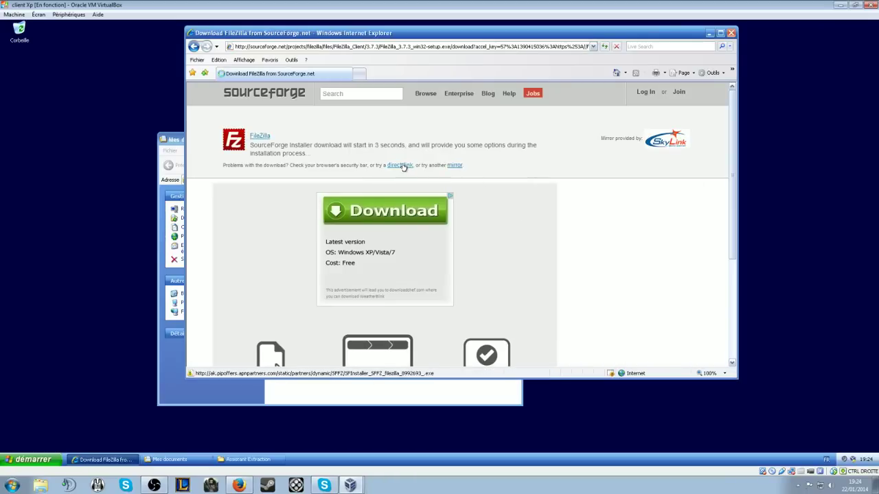
{"action": "left_click", "coordinate": [458, 245]}
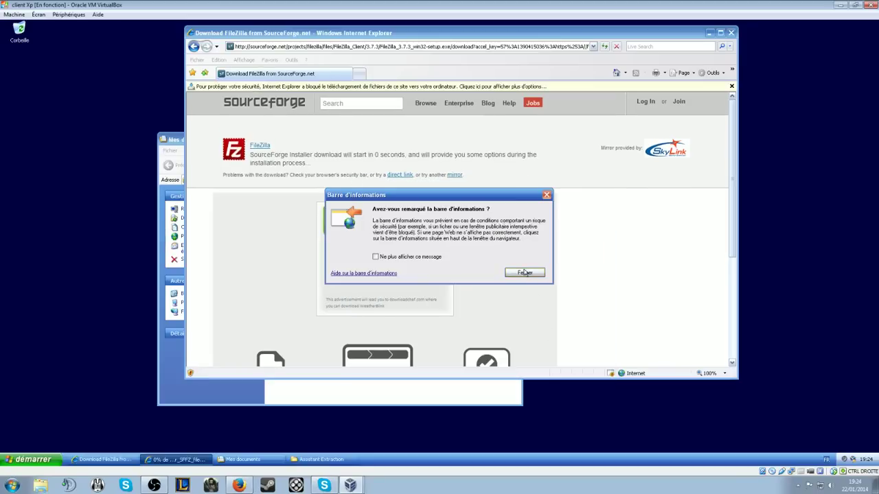
{"action": "left_click", "coordinate": [525, 273]}
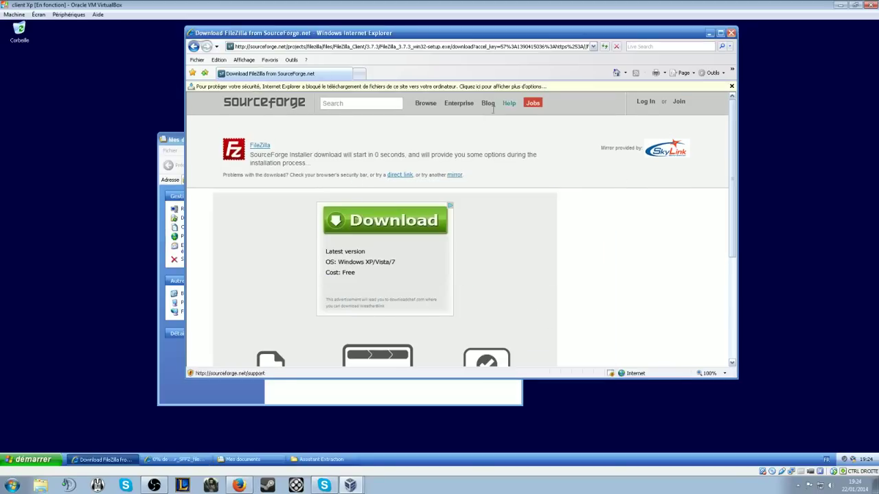
Step: Download the FileZilla installer through the direct link, save it in Mes documents and open that folder
{"action": "left_click", "coordinate": [401, 174]}
{"action": "left_click", "coordinate": [464, 244]}
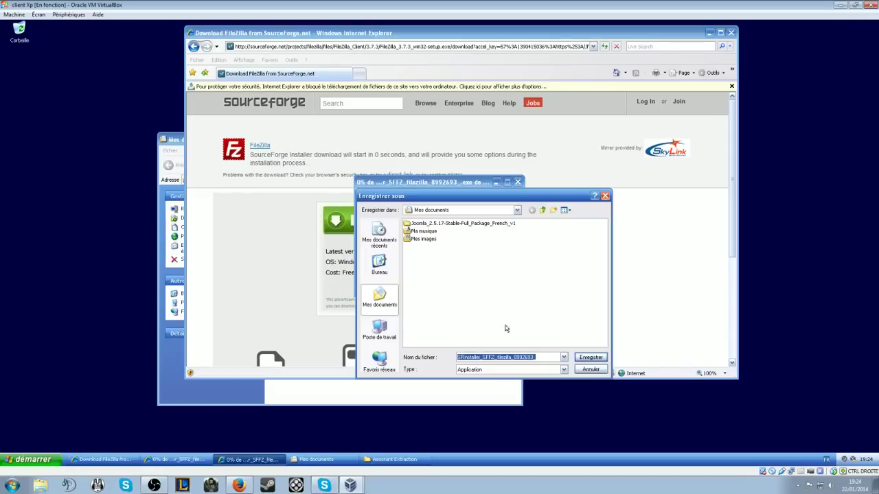
{"action": "left_click", "coordinate": [587, 357]}
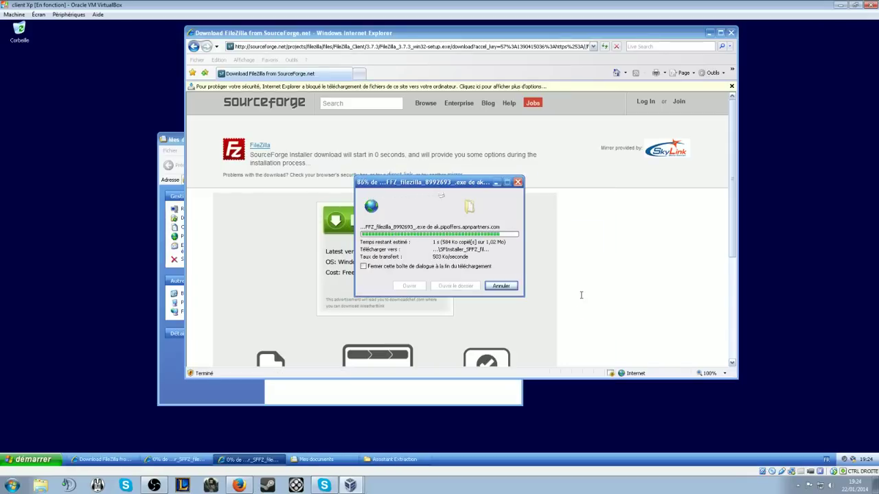
{"action": "left_click", "coordinate": [448, 282]}
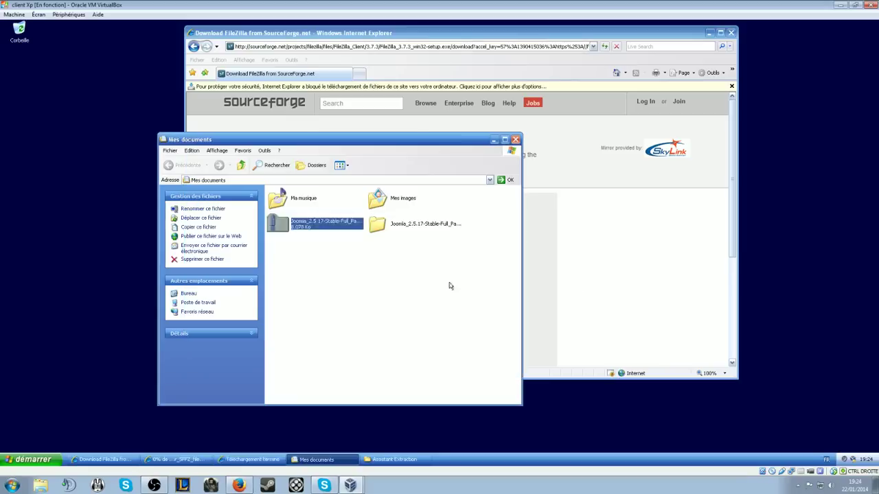
{"action": "left_click", "coordinate": [330, 277]}
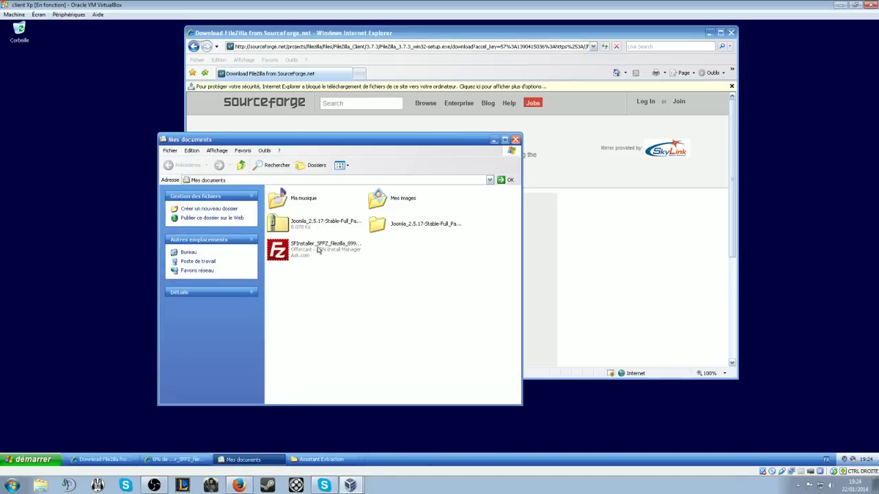
{"action": "mouse_move", "coordinate": [319, 251]}
Step: Open the network drive Z: from Poste de travail in a window beside the Mes documents window
{"action": "left_click", "coordinate": [33, 459]}
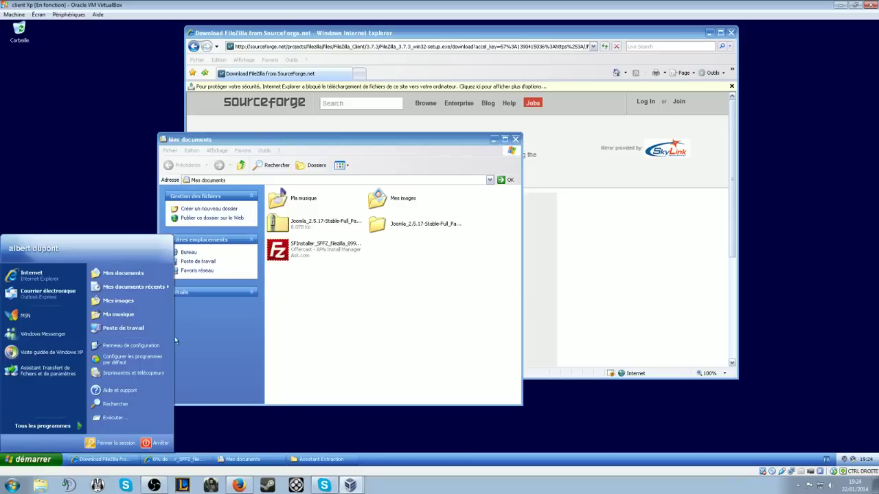
{"action": "left_click", "coordinate": [133, 330]}
{"action": "left_click_drag", "start_coordinate": [445, 117], "coordinate": [738, 25]}
{"action": "left_click", "coordinate": [721, 187]}
{"action": "double_click", "coordinate": [721, 187]}
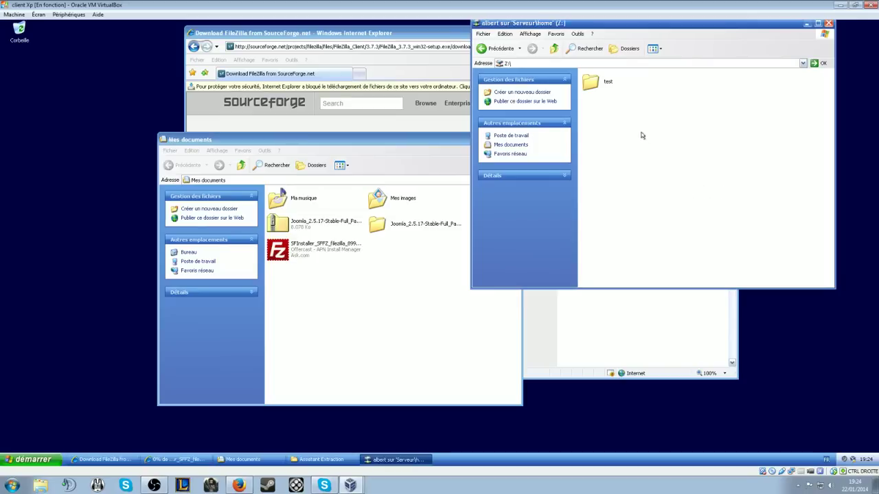
Step: Create a folder named "fichiers pour le site dynamique" on drive Z:
{"action": "right_click", "coordinate": [622, 177]}
{"action": "left_click", "coordinate": [716, 236]}
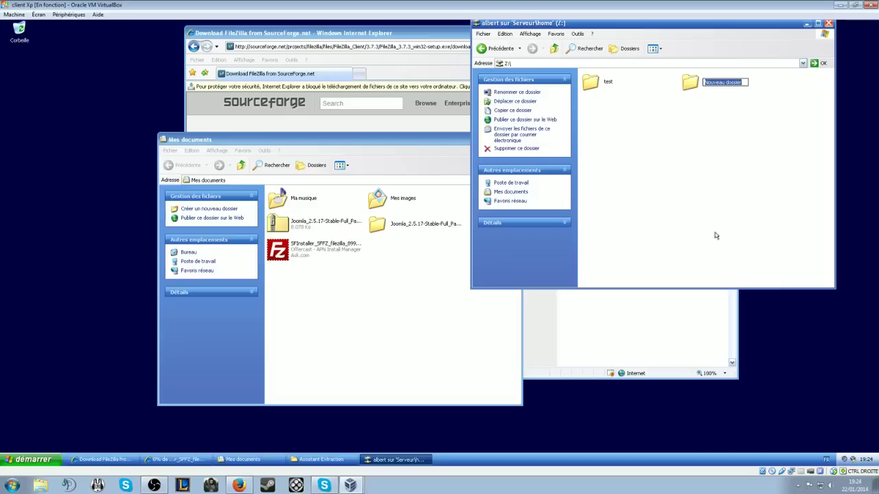
{"action": "type", "text": "fichiers pour le site dynamiqu"}
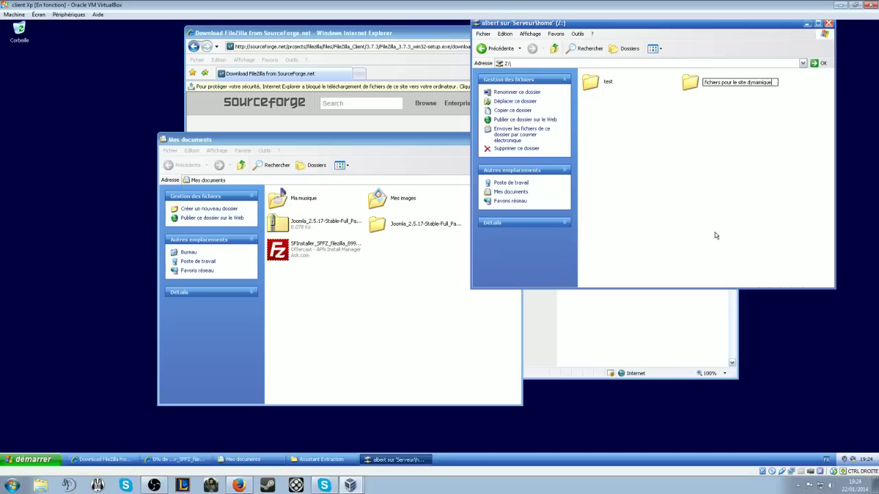
{"action": "type", "text": "e"}
{"action": "left_click", "coordinate": [716, 236]}
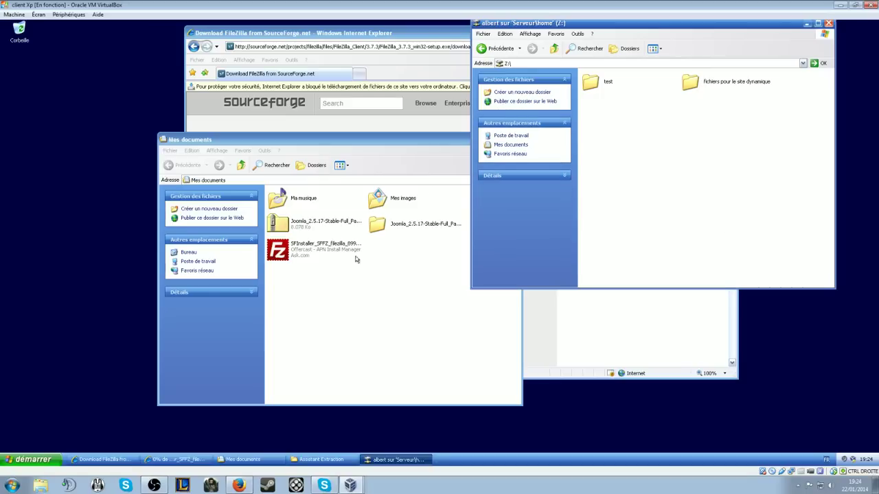
Step: Reposition the Mes documents window, copy the FileZilla installer into the "fichiers pour le site dynamique" folder and open that folder
{"action": "left_click", "coordinate": [385, 147]}
{"action": "left_click_drag", "start_coordinate": [394, 143], "coordinate": [294, 81]}
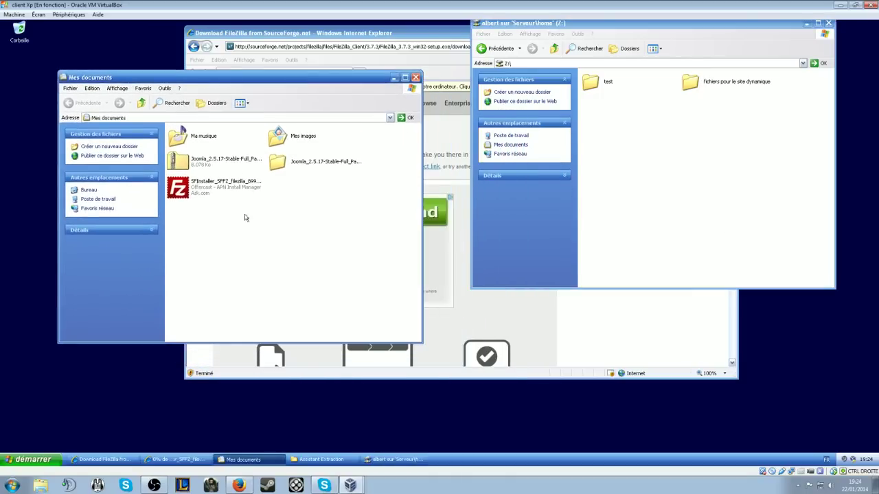
{"action": "left_click_drag", "start_coordinate": [199, 184], "coordinate": [714, 84]}
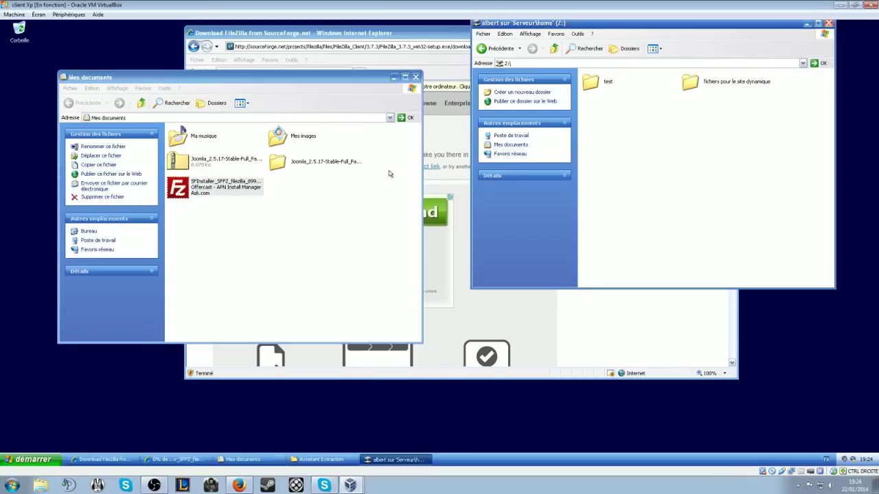
{"action": "double_click", "coordinate": [703, 88]}
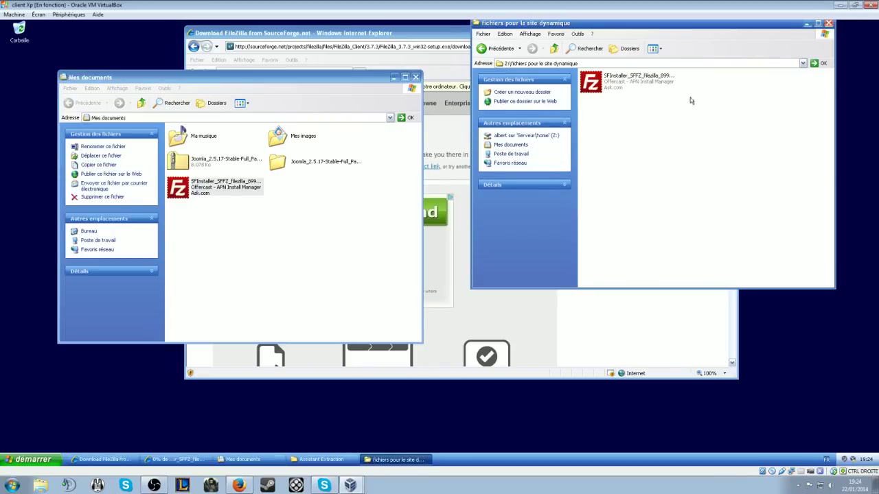
{"action": "left_click", "coordinate": [280, 162]}
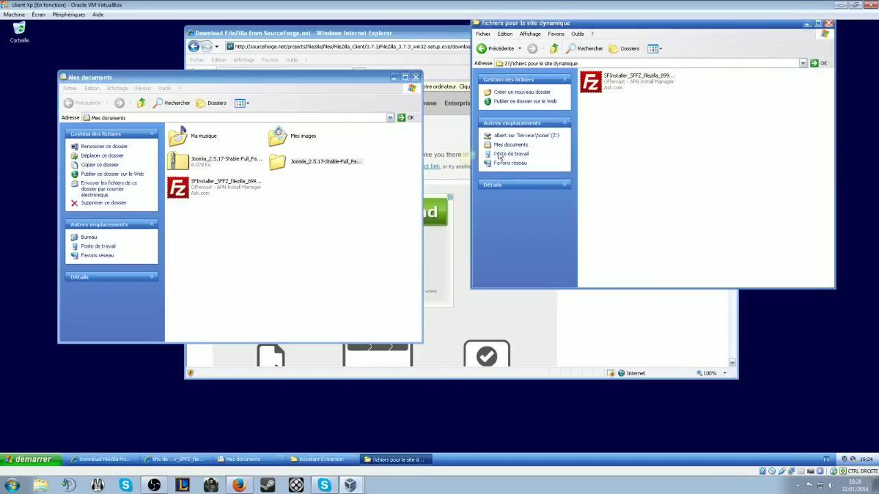
{"action": "left_click", "coordinate": [295, 162]}
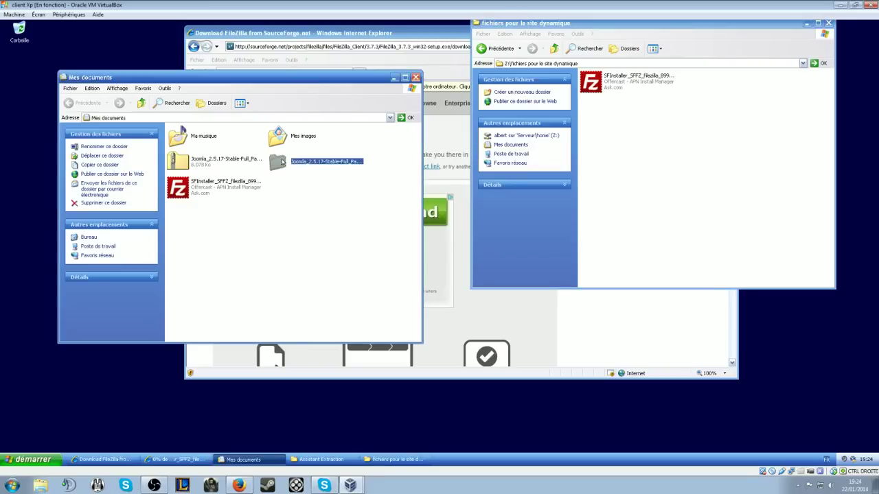
{"action": "left_click", "coordinate": [395, 459]}
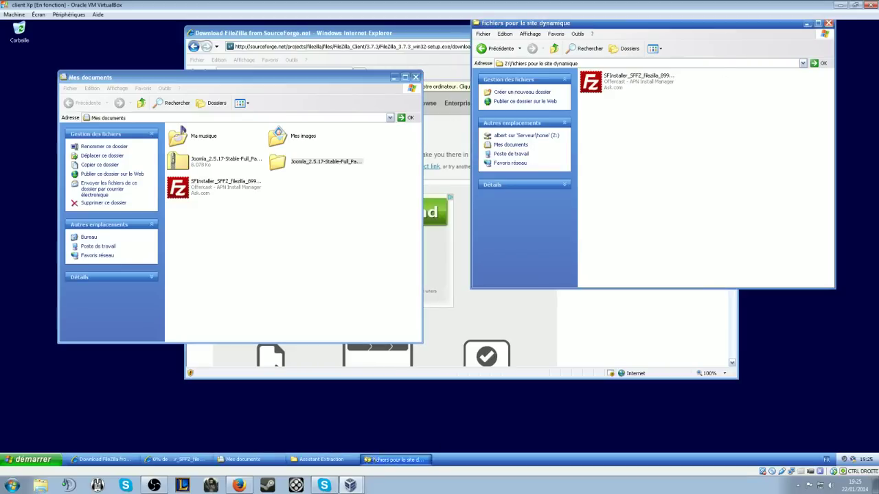
Step: Cancel the leftover save dialog of the duplicate FileZilla download and bring the Joomla extraction wizard forward
{"action": "left_click", "coordinate": [210, 459]}
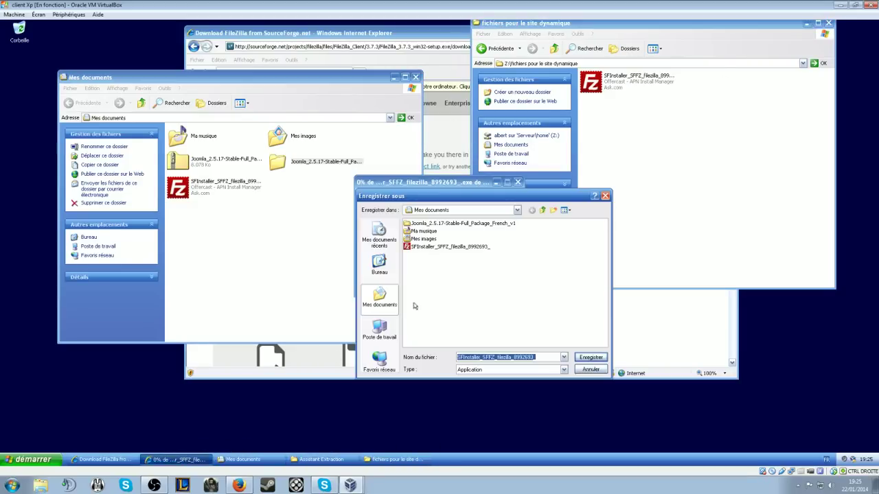
{"action": "left_click", "coordinate": [605, 196]}
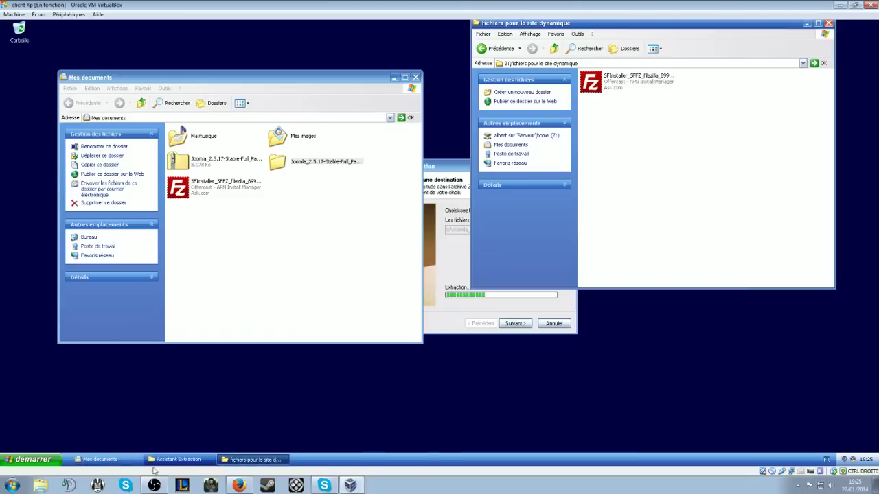
{"action": "left_click", "coordinate": [445, 259]}
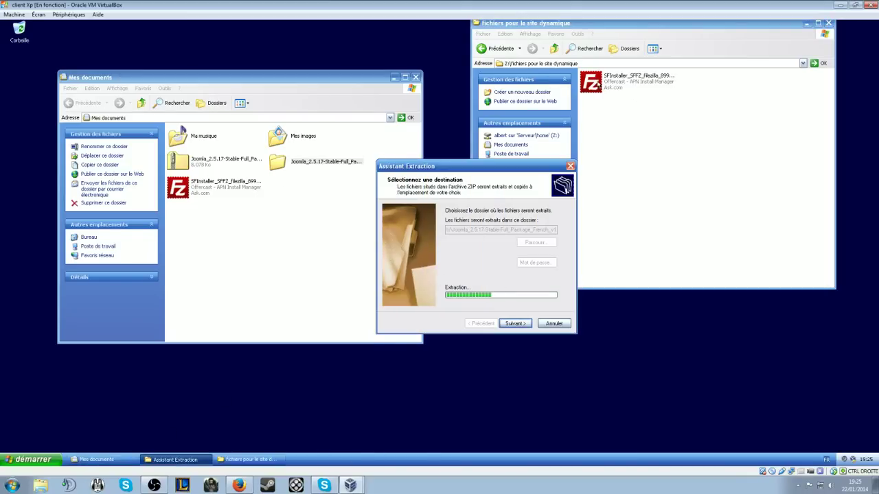
Step: Run the FileZilla installer from the "fichiers pour le site dynamique" folder, declining the WinZip and WinZip Driver Updater offers
{"action": "left_click", "coordinate": [598, 83]}
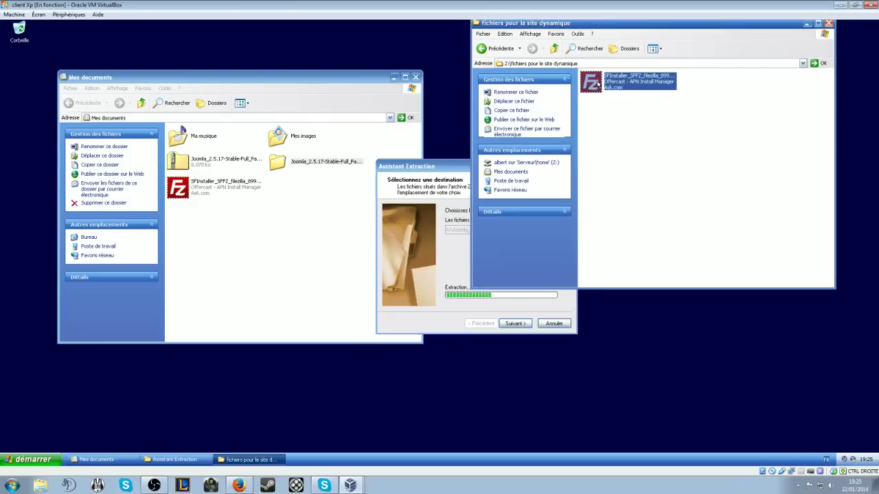
{"action": "double_click", "coordinate": [608, 81]}
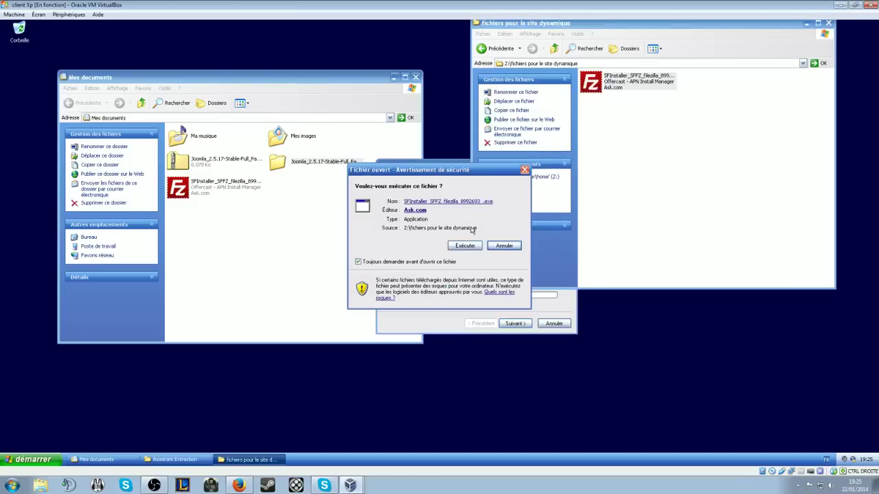
{"action": "left_click", "coordinate": [467, 245]}
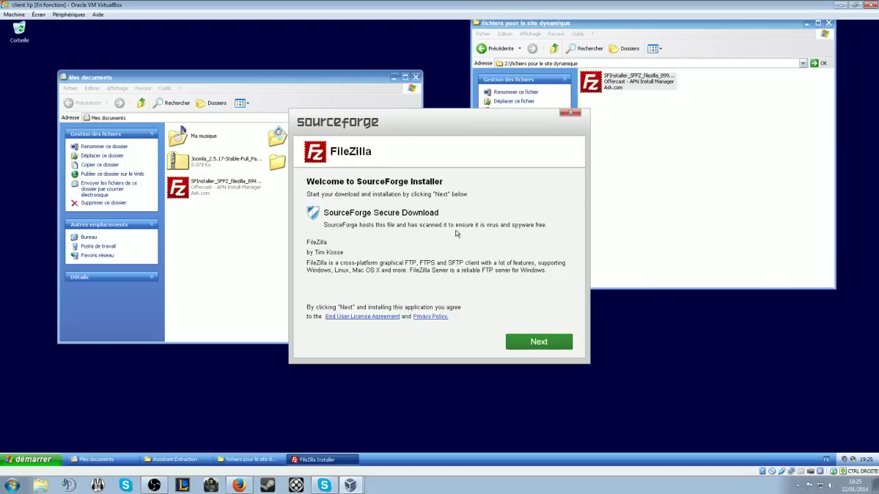
{"action": "left_click", "coordinate": [526, 341]}
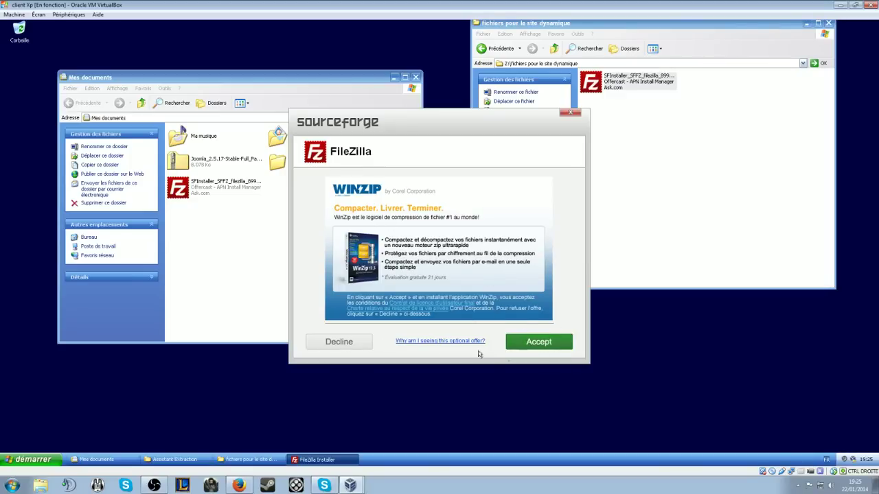
{"action": "left_click", "coordinate": [347, 342]}
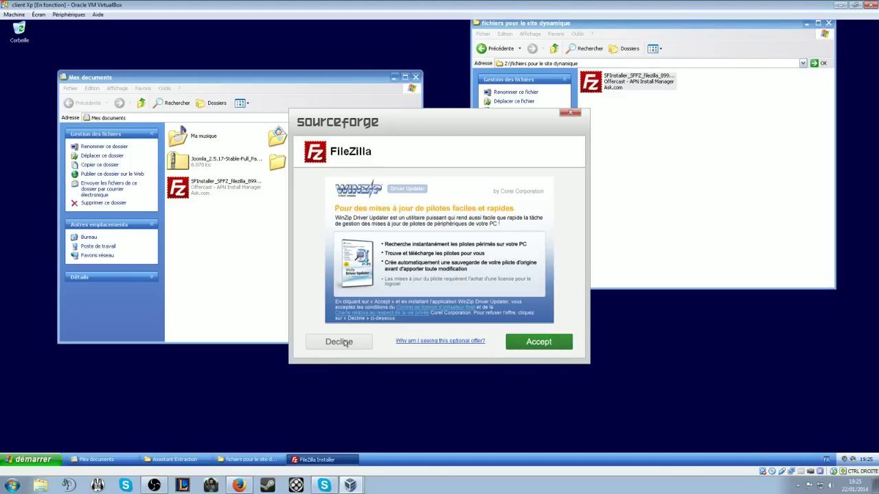
{"action": "left_click", "coordinate": [345, 342]}
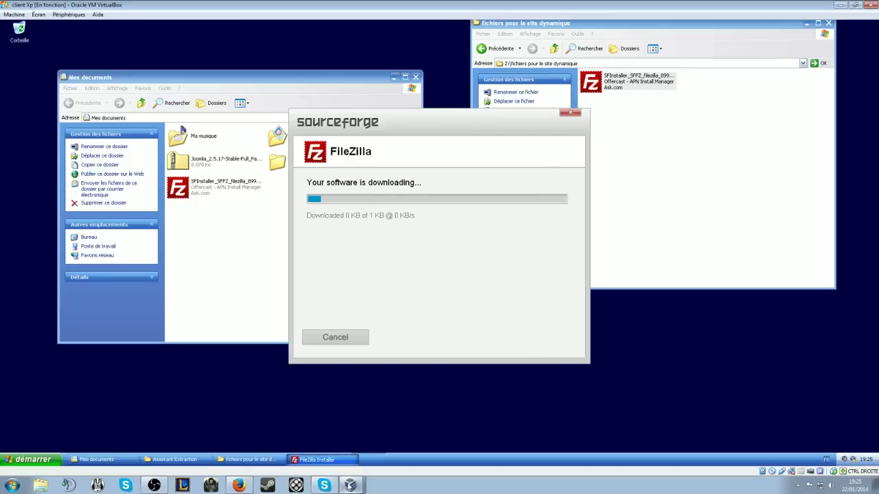
Step: Switch to the Serveur 2008 virtual machine and open the Windows Firewall settings to check whether the firewall is disabled
{"action": "left_click", "coordinate": [351, 485]}
{"action": "left_click", "coordinate": [350, 448]}
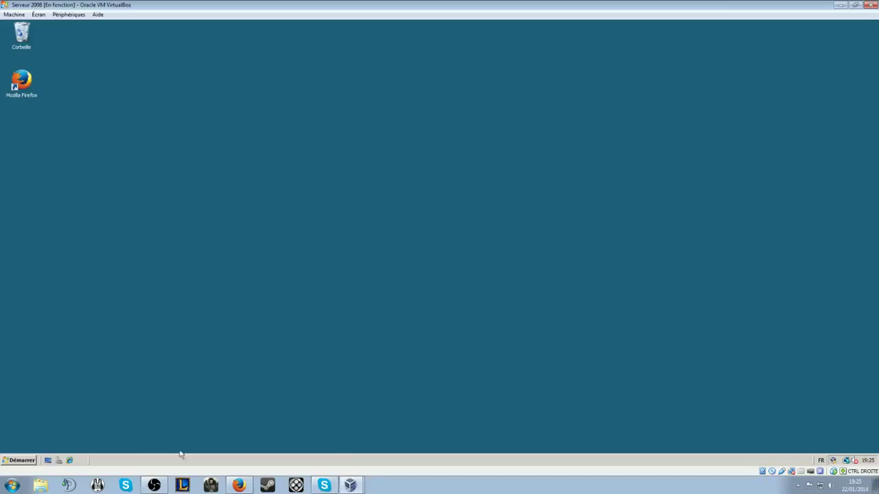
{"action": "left_click", "coordinate": [35, 463]}
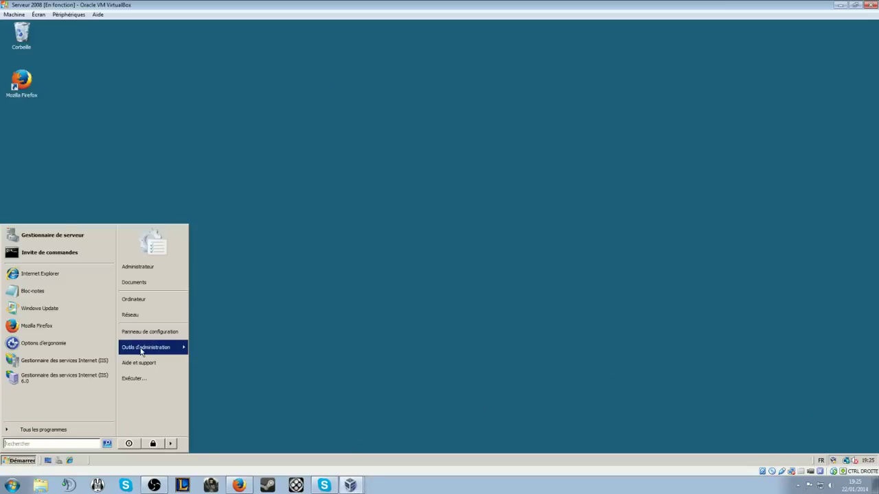
{"action": "mouse_move", "coordinate": [182, 348]}
{"action": "left_click", "coordinate": [175, 332]}
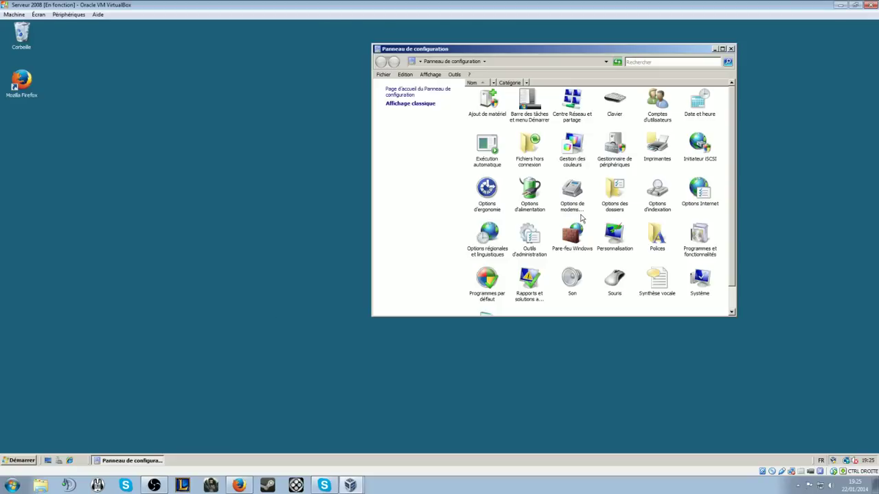
{"action": "double_click", "coordinate": [571, 237]}
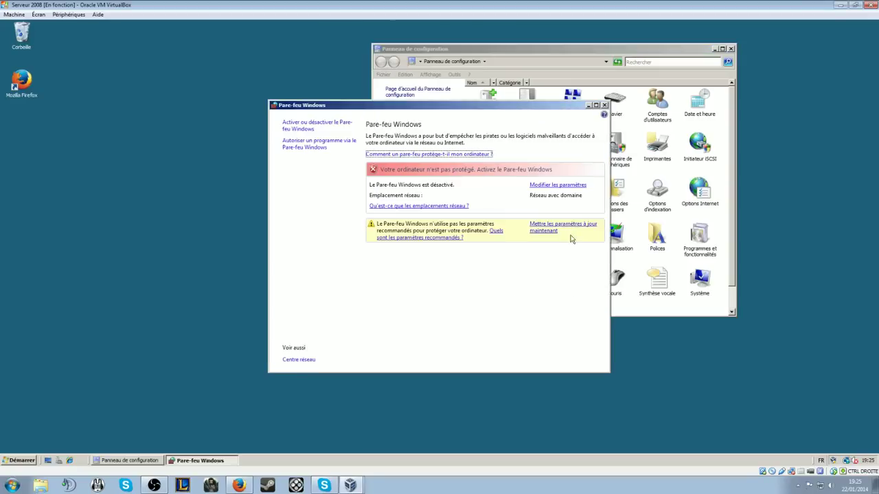
{"action": "left_click", "coordinate": [557, 185]}
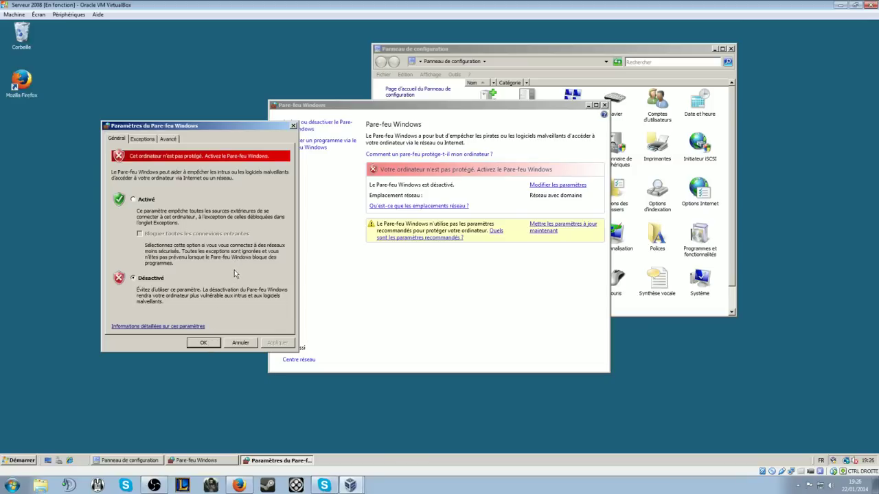
Step: Close the firewall settings and the Pare-feu Windows window, then return to the XP client virtual machine
{"action": "left_click", "coordinate": [294, 128]}
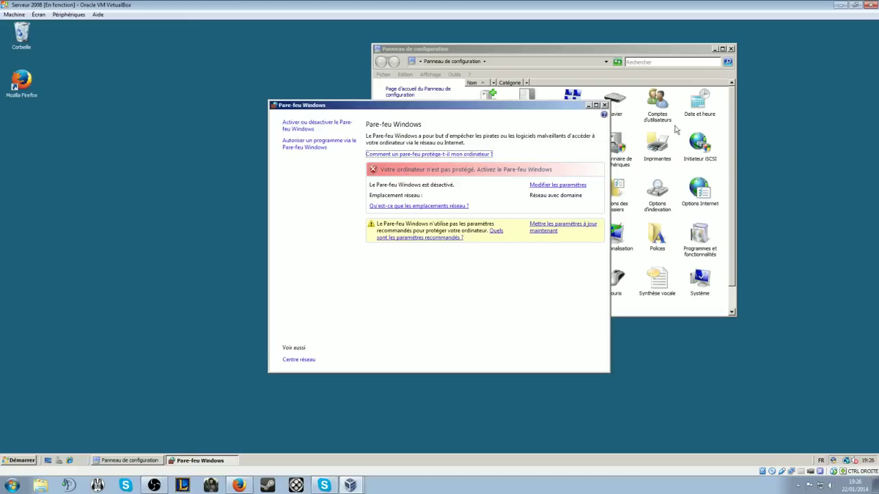
{"action": "left_click", "coordinate": [604, 106]}
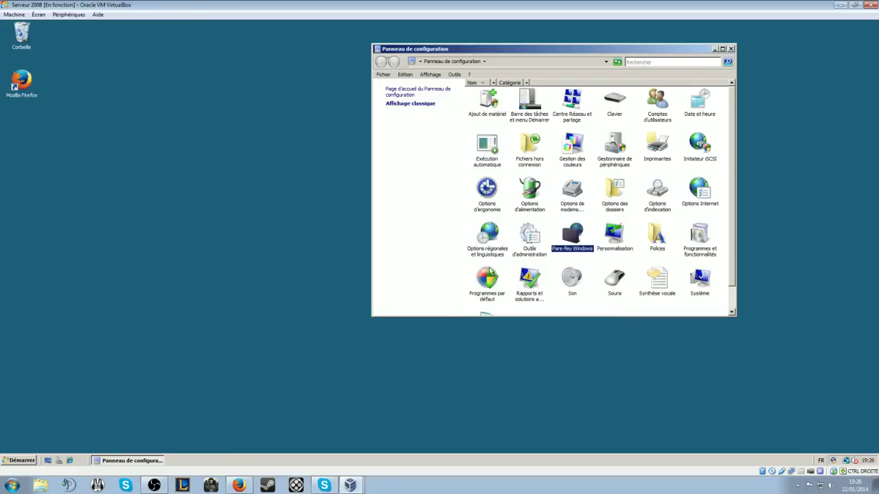
{"action": "left_click", "coordinate": [368, 467]}
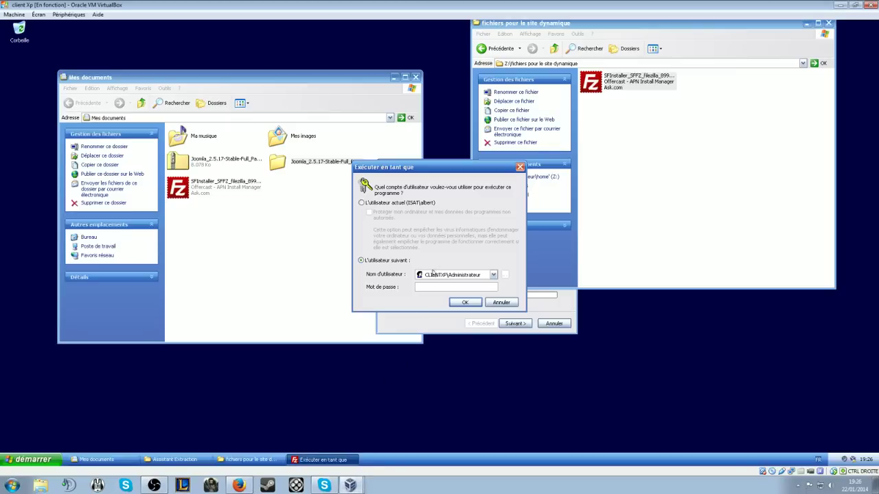
Step: Run the FileZilla installer as CLIENTXP\Administrateur, entering that account's password
{"action": "left_click_drag", "start_coordinate": [447, 174], "coordinate": [693, 197]}
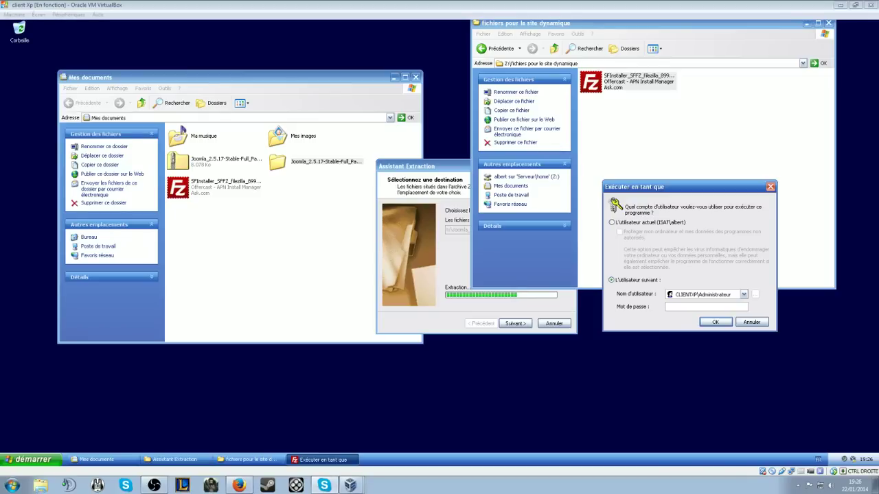
{"action": "left_click", "coordinate": [612, 280]}
{"action": "left_click", "coordinate": [673, 307]}
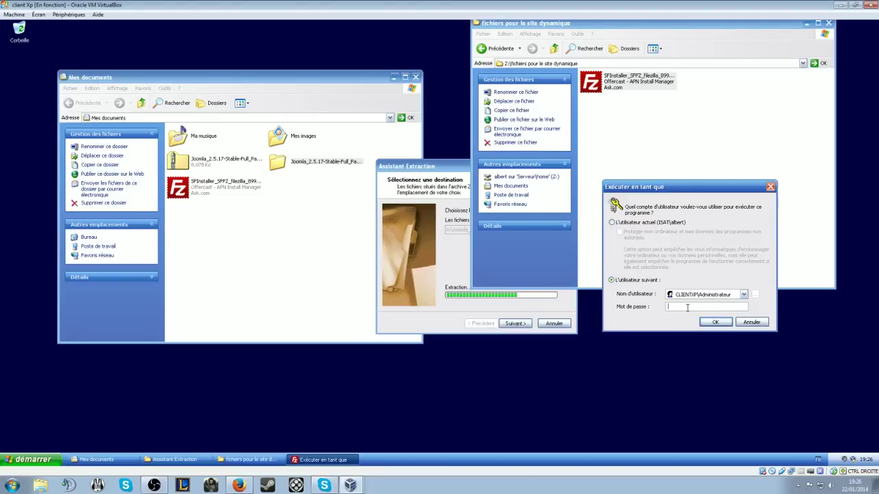
{"action": "type", "text": "••"}
{"action": "key", "text": "Return"}
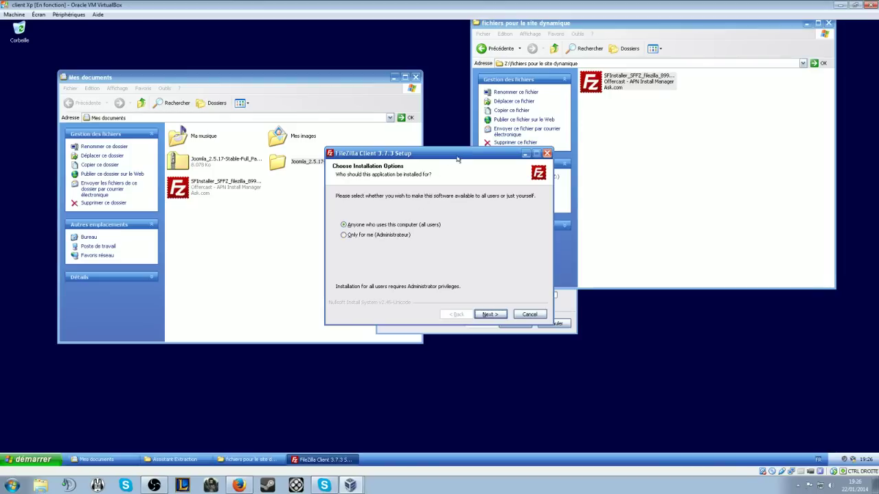
Step: Install FileZilla Client 3.7.3 for all users without a desktop icon in the default folder, start it and dismiss the welcome message
{"action": "left_click_drag", "start_coordinate": [458, 158], "coordinate": [396, 125]}
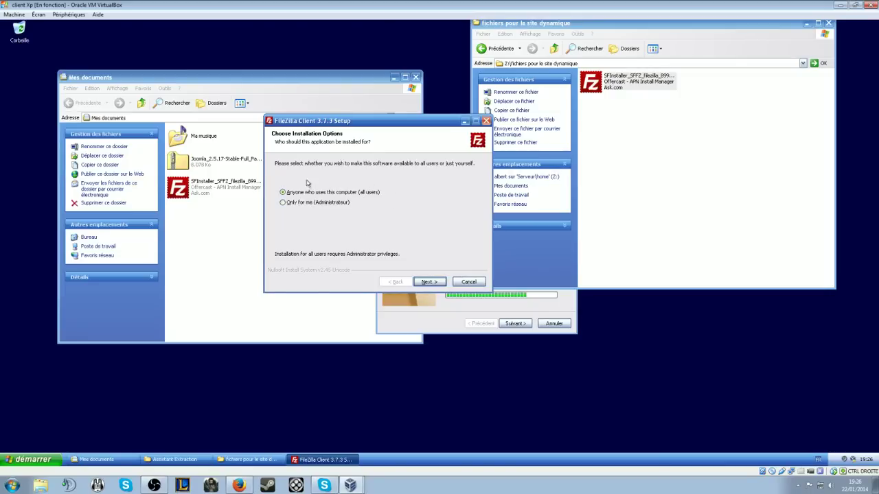
{"action": "left_click", "coordinate": [428, 282]}
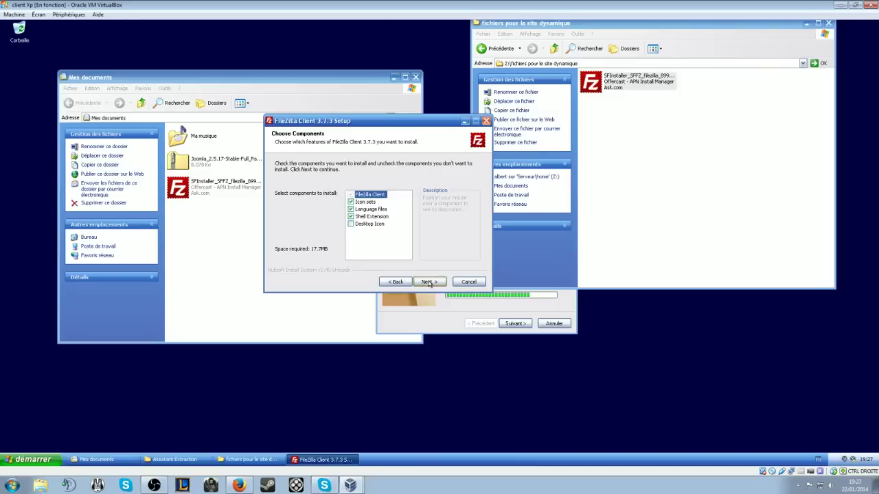
{"action": "left_click", "coordinate": [350, 225]}
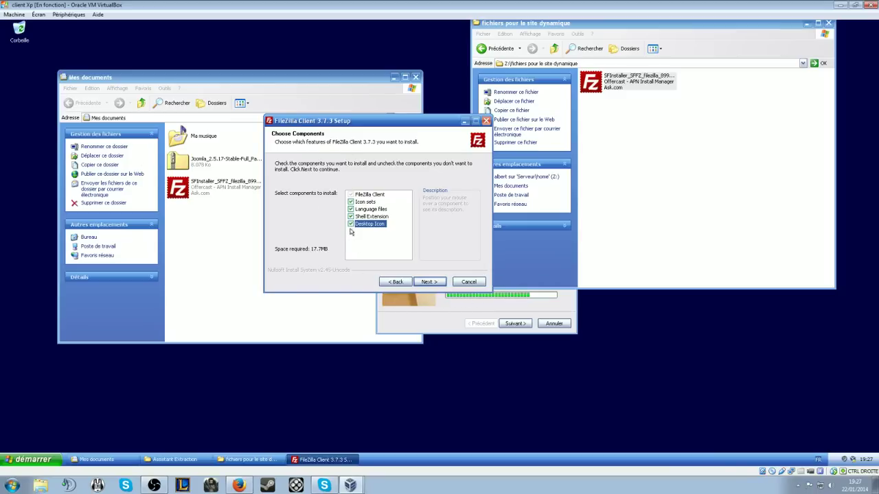
{"action": "left_click", "coordinate": [351, 224]}
{"action": "left_click", "coordinate": [429, 281]}
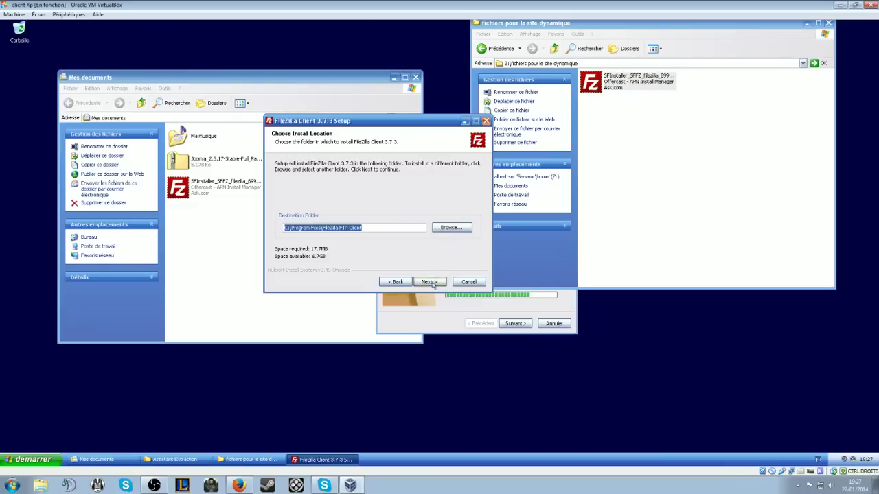
{"action": "left_click", "coordinate": [429, 281]}
{"action": "left_click", "coordinate": [429, 282]}
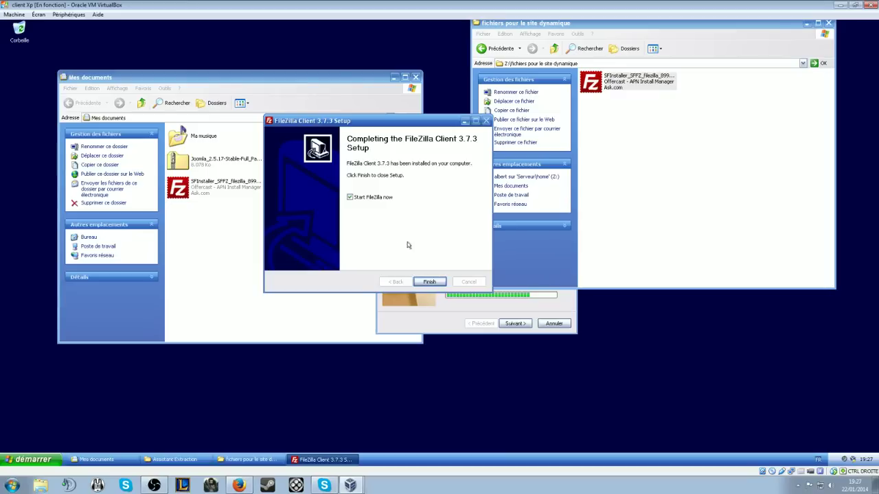
{"action": "left_click", "coordinate": [420, 281]}
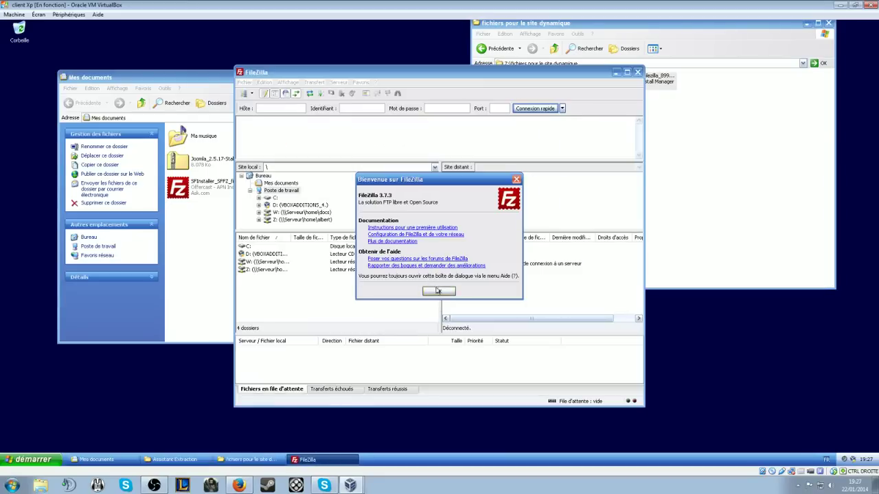
{"action": "left_click", "coordinate": [439, 291]}
Step: Enlarge the FileZilla window and quick-connect to 10.0.0.1 on port 21 as administrateur with the account password, letting FileZilla remember passwords
{"action": "left_click_drag", "start_coordinate": [434, 74], "coordinate": [333, 35]}
{"action": "left_click_drag", "start_coordinate": [539, 364], "coordinate": [713, 437]}
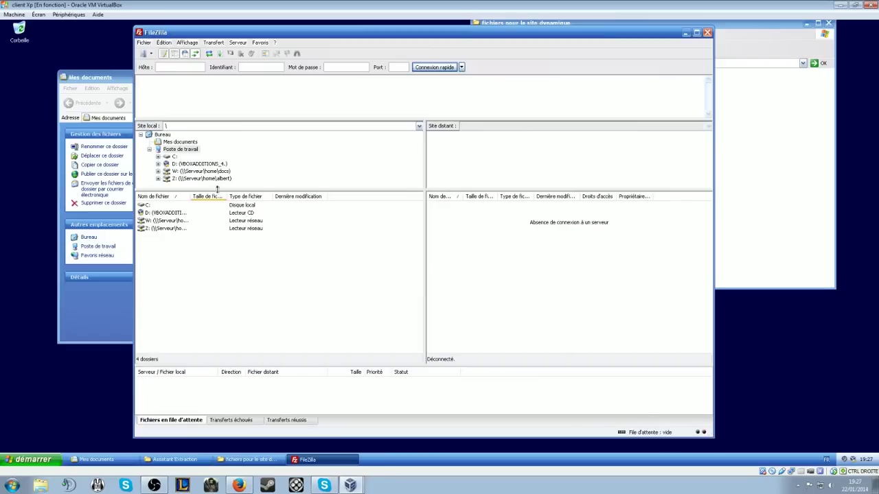
{"action": "left_click", "coordinate": [185, 69]}
{"action": "left_click", "coordinate": [430, 68]}
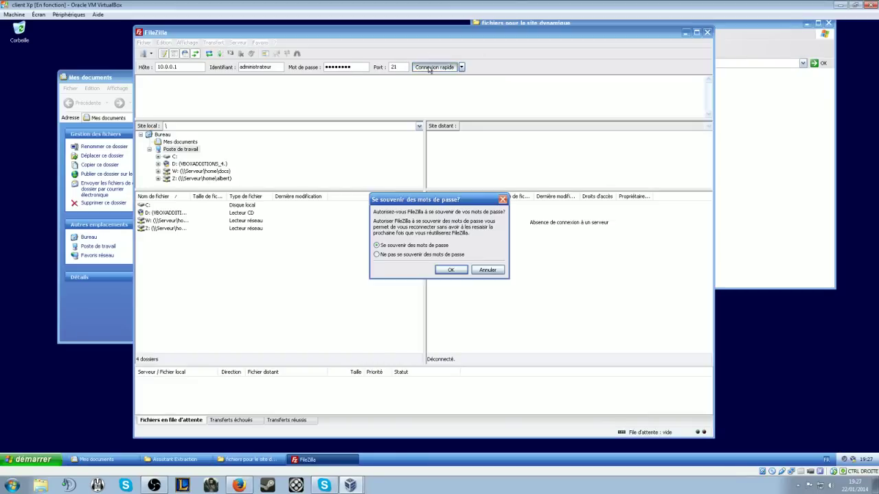
{"action": "left_click", "coordinate": [448, 269]}
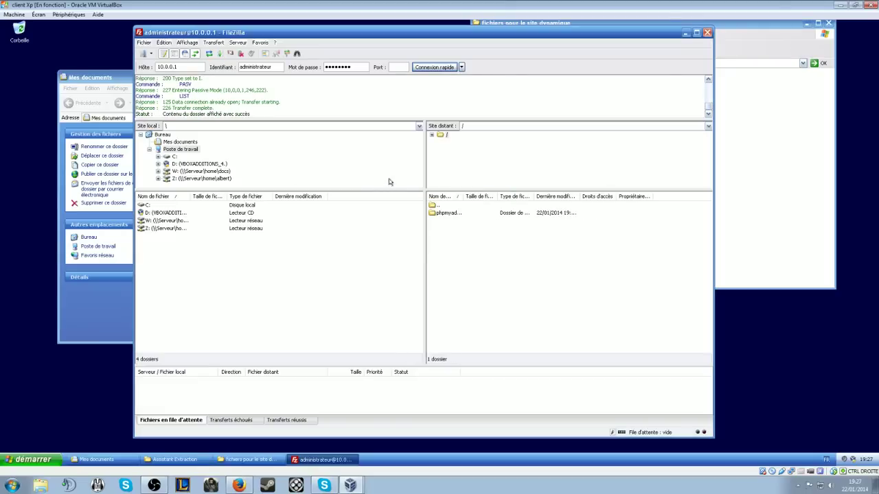
{"action": "left_click_drag", "start_coordinate": [373, 117], "coordinate": [375, 188]}
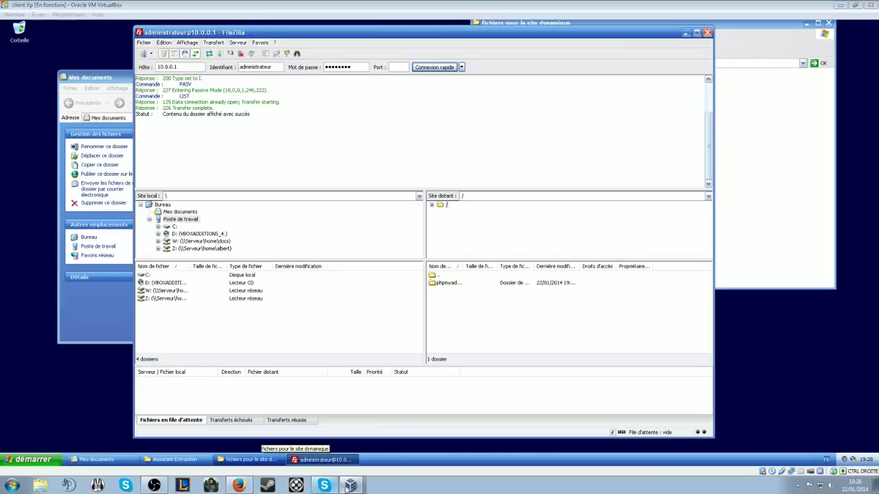
Step: Switch to the Serveur 2008 virtual machine and open C:\inetpub\wwwroot\League to compare it with the remote FTP folder
{"action": "left_click", "coordinate": [350, 486]}
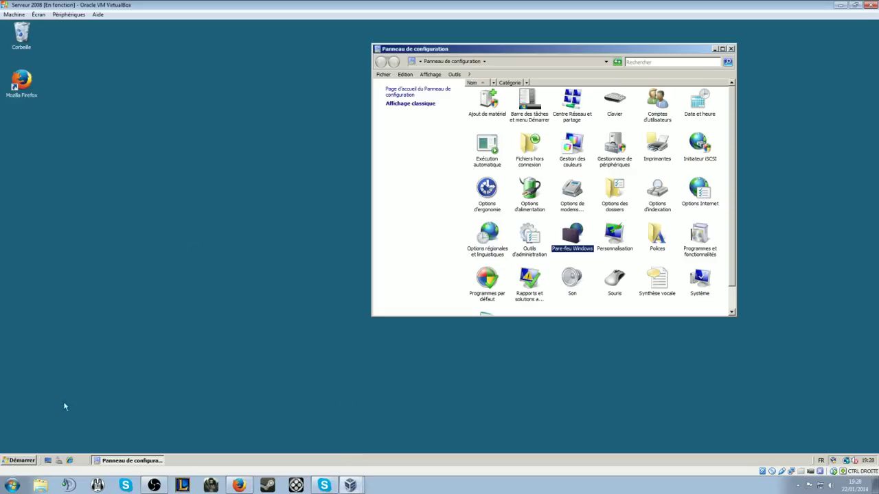
{"action": "left_click", "coordinate": [18, 461]}
{"action": "left_click", "coordinate": [138, 301]}
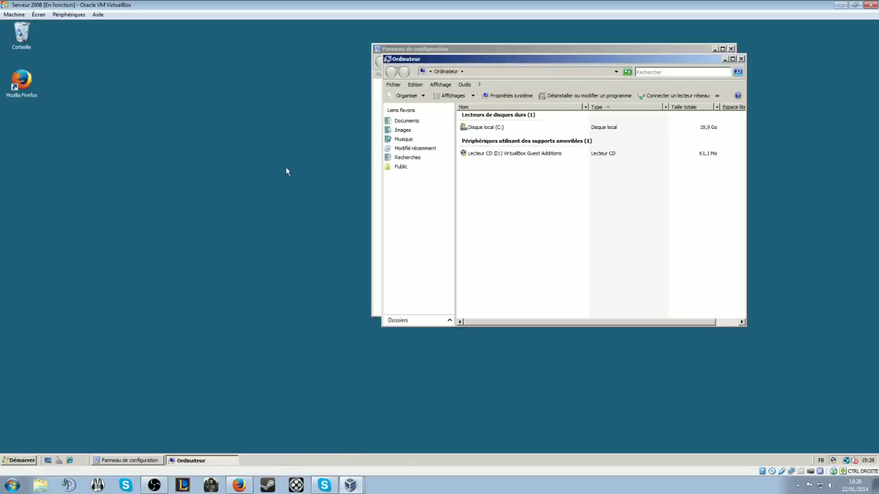
{"action": "double_click", "coordinate": [476, 128]}
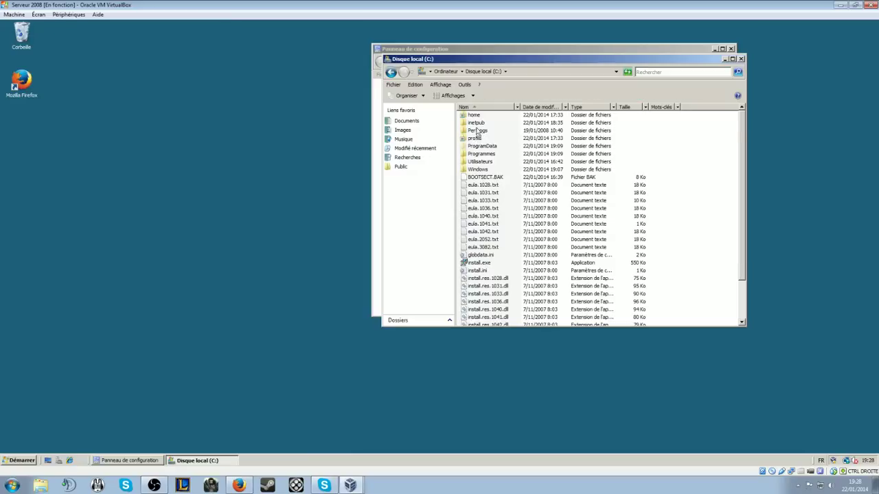
{"action": "double_click", "coordinate": [477, 123]}
{"action": "double_click", "coordinate": [476, 153]}
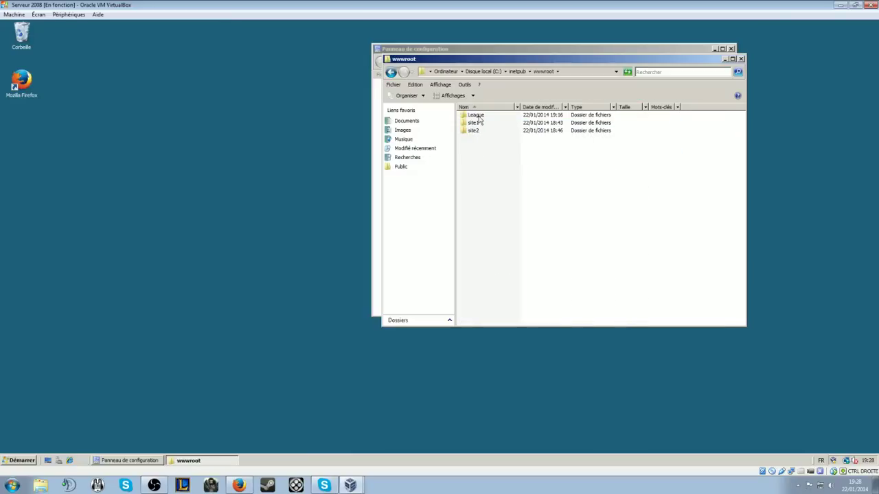
{"action": "double_click", "coordinate": [476, 115]}
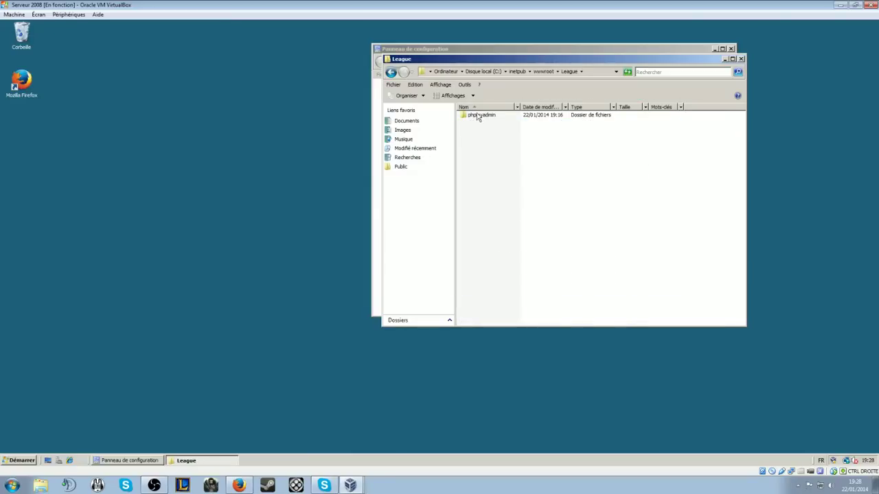
Step: Return to the XP client virtual machine and bring the Joomla extraction wizard forward to check its progress
{"action": "left_click", "coordinate": [353, 488]}
{"action": "left_click", "coordinate": [375, 460]}
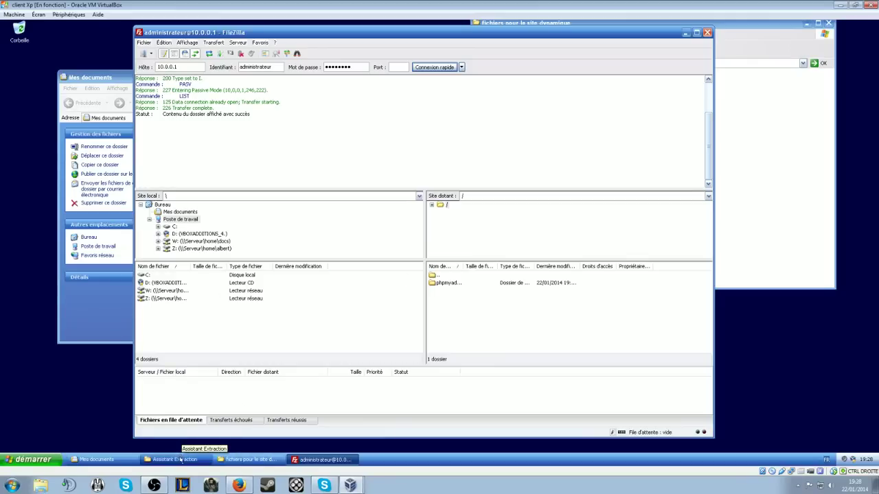
{"action": "left_click", "coordinate": [180, 460]}
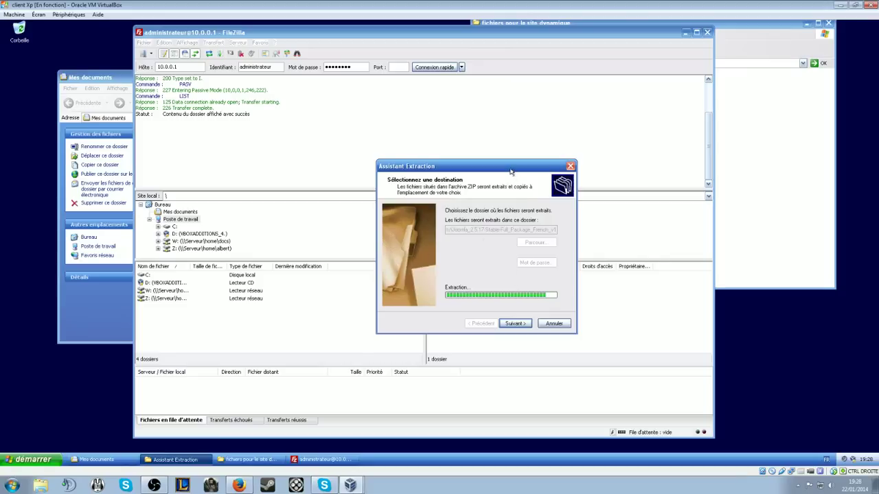
{"action": "left_click_drag", "start_coordinate": [510, 171], "coordinate": [607, 86]}
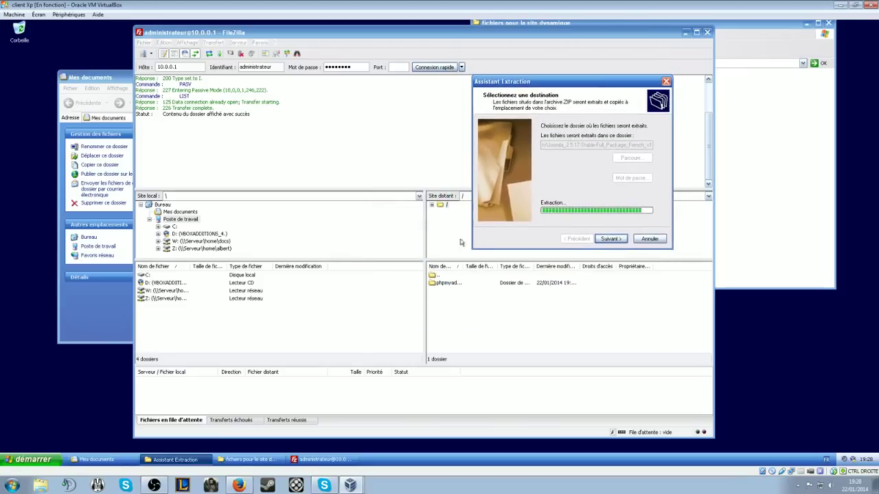
Step: Place the Mes documents and "fichiers pour le site dynamique" windows side by side and bring the extraction wizard back in front
{"action": "left_click", "coordinate": [88, 302]}
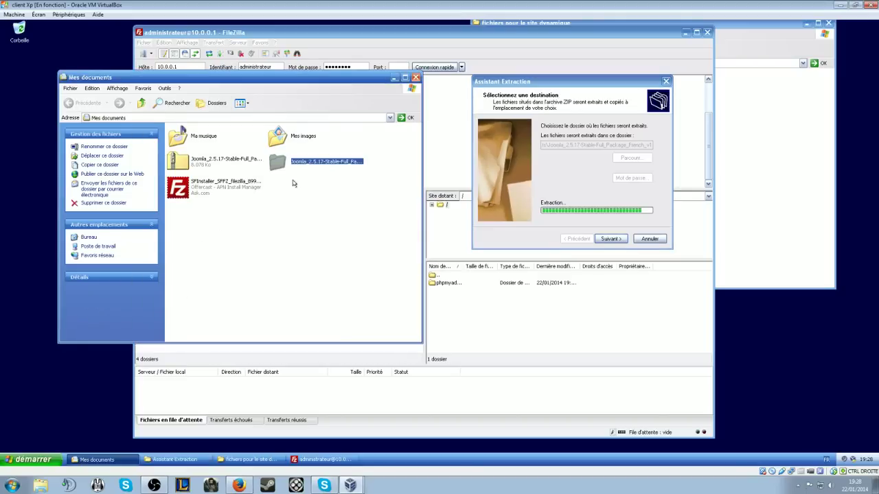
{"action": "left_click", "coordinate": [198, 165]}
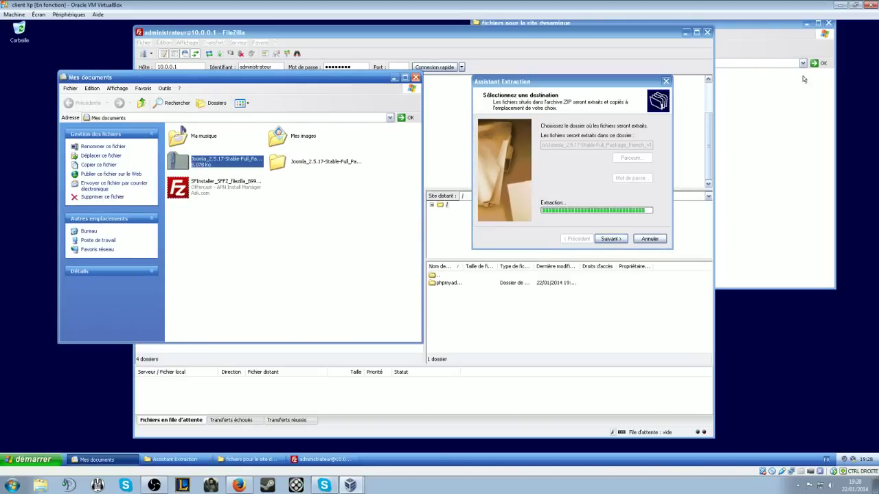
{"action": "left_click_drag", "start_coordinate": [763, 29], "coordinate": [779, 80]}
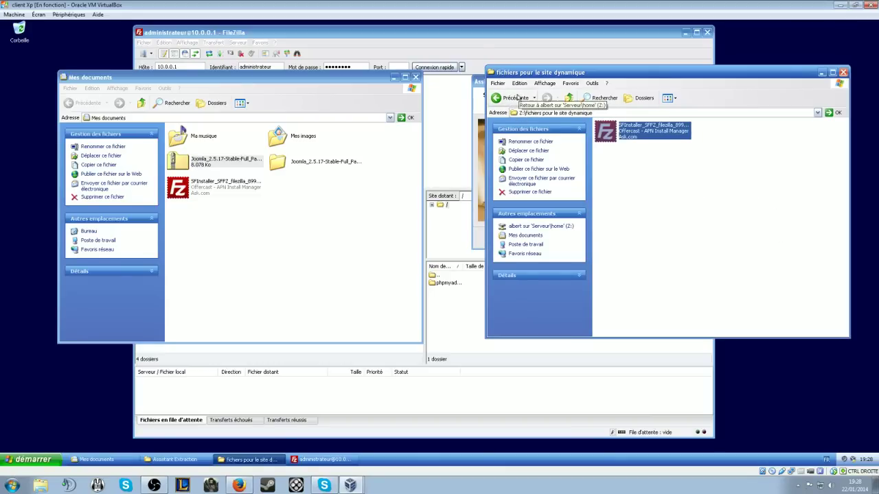
{"action": "left_click", "coordinate": [474, 121]}
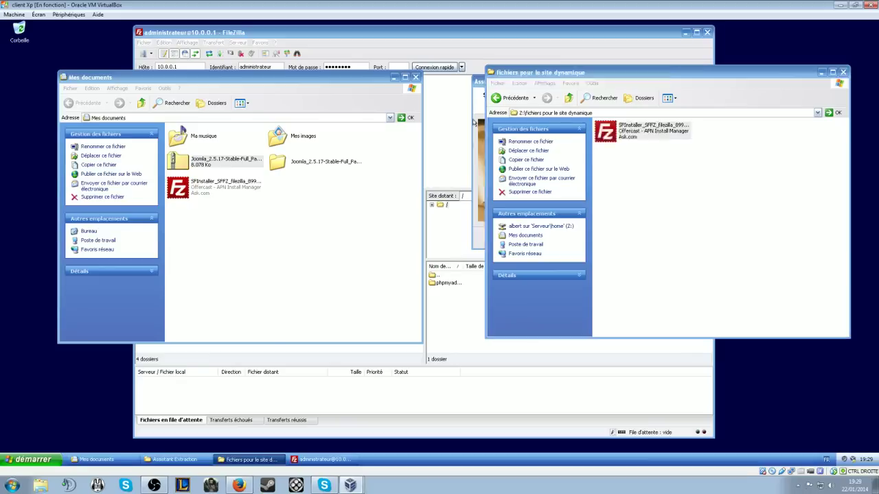
{"action": "left_click_drag", "start_coordinate": [623, 82], "coordinate": [599, 169]}
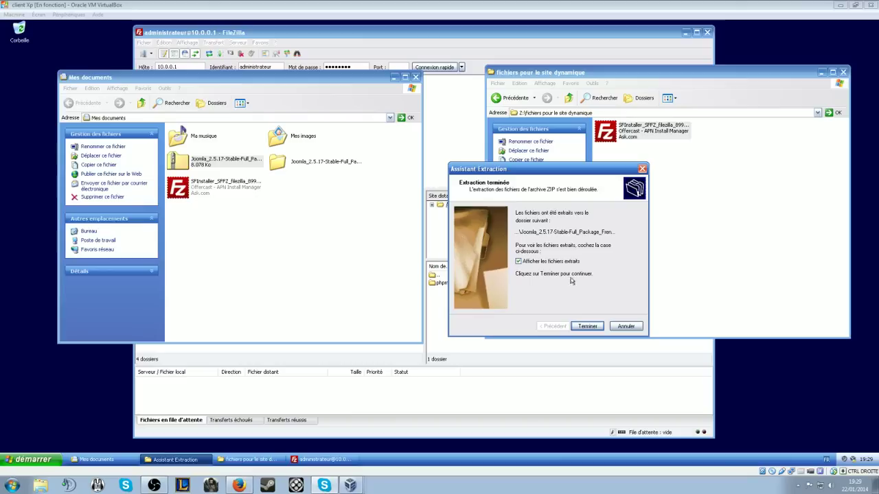
Step: Finish the extraction wizard with the extracted files displayed, look through the Joomla package folder and close its window
{"action": "left_click", "coordinate": [587, 327]}
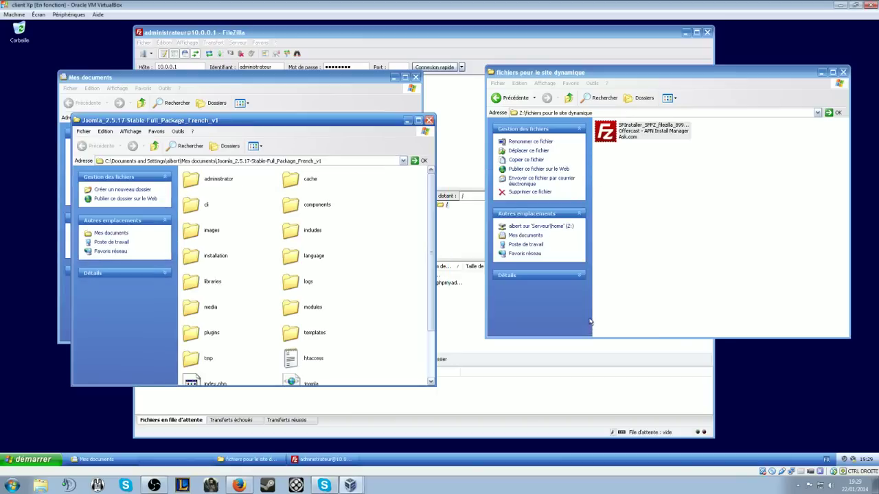
{"action": "scroll", "coordinate": [302, 232], "scroll_direction": "down", "scroll_amount": 2}
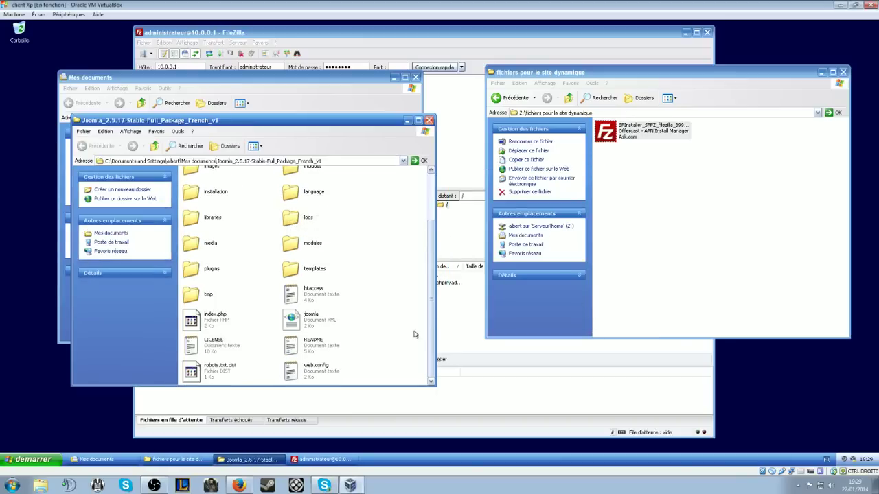
{"action": "scroll", "coordinate": [429, 321], "scroll_direction": "up", "scroll_amount": 2}
{"action": "scroll", "coordinate": [429, 321], "scroll_direction": "down", "scroll_amount": 2}
{"action": "scroll", "coordinate": [429, 320], "scroll_direction": "up", "scroll_amount": 3}
{"action": "scroll", "coordinate": [426, 302], "scroll_direction": "down", "scroll_amount": 3}
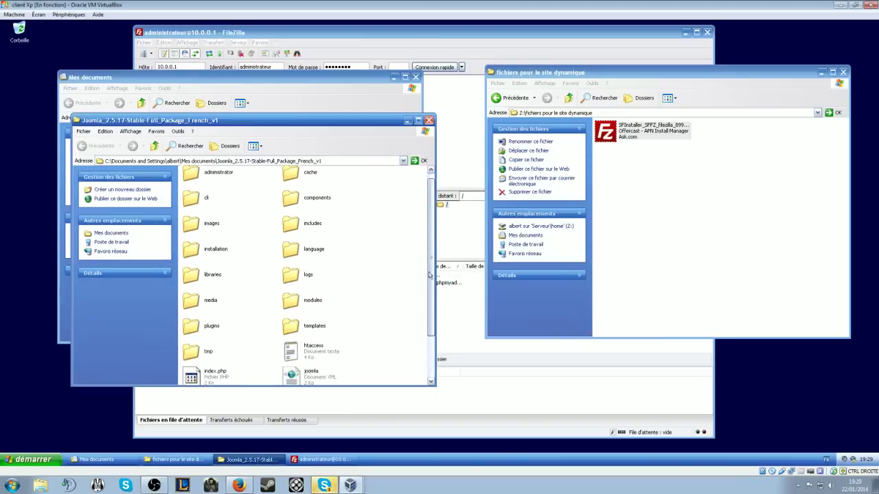
{"action": "left_click", "coordinate": [428, 121]}
Step: Copy the extracted Joomla 2.5.17 folder from Mes documents into "fichiers pour le site dynamique" on drive Z:
{"action": "left_click", "coordinate": [299, 162]}
{"action": "right_click", "coordinate": [300, 162]}
{"action": "left_click", "coordinate": [320, 212]}
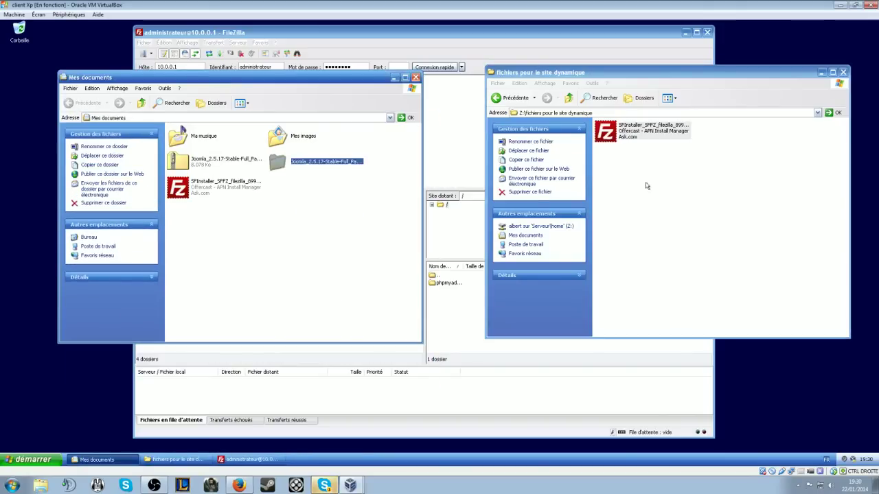
{"action": "right_click", "coordinate": [671, 182]}
{"action": "left_click", "coordinate": [693, 232]}
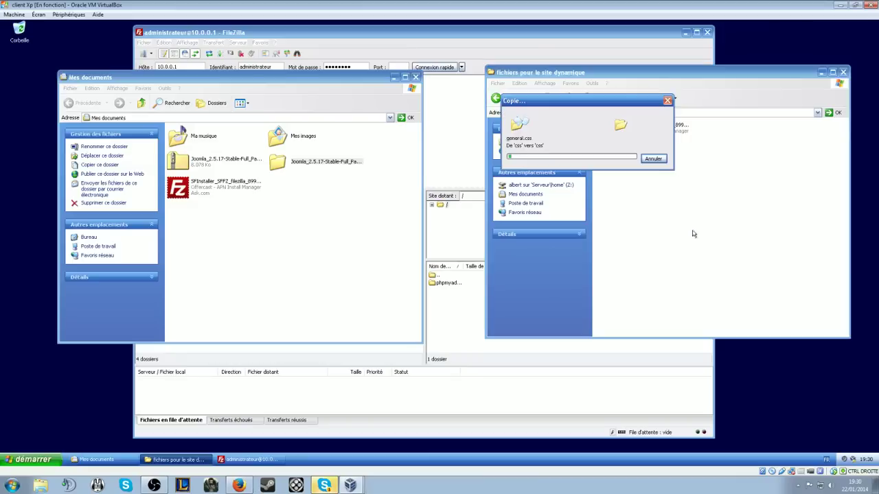
{"action": "left_click_drag", "start_coordinate": [602, 98], "coordinate": [703, 202]}
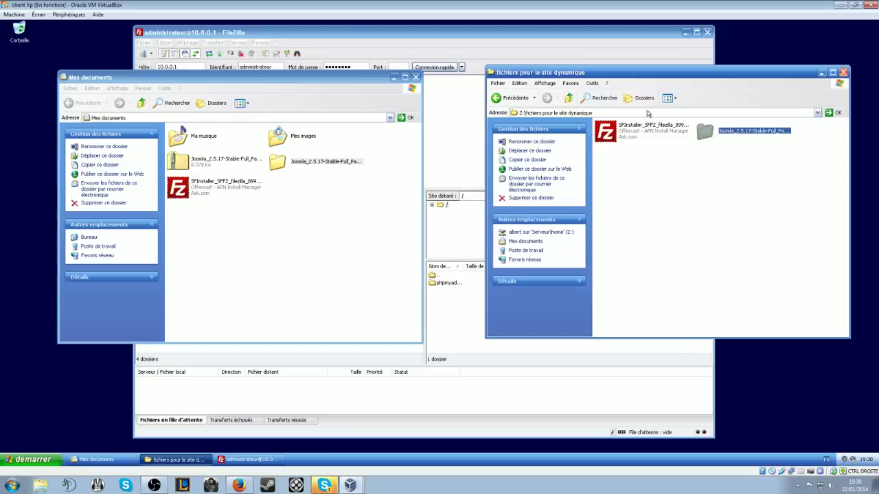
Step: Close the Mes documents window and browse to the Mes documents folder on FileZilla's local site
{"action": "left_click", "coordinate": [416, 77]}
{"action": "left_click_drag", "start_coordinate": [698, 73], "coordinate": [675, 66]}
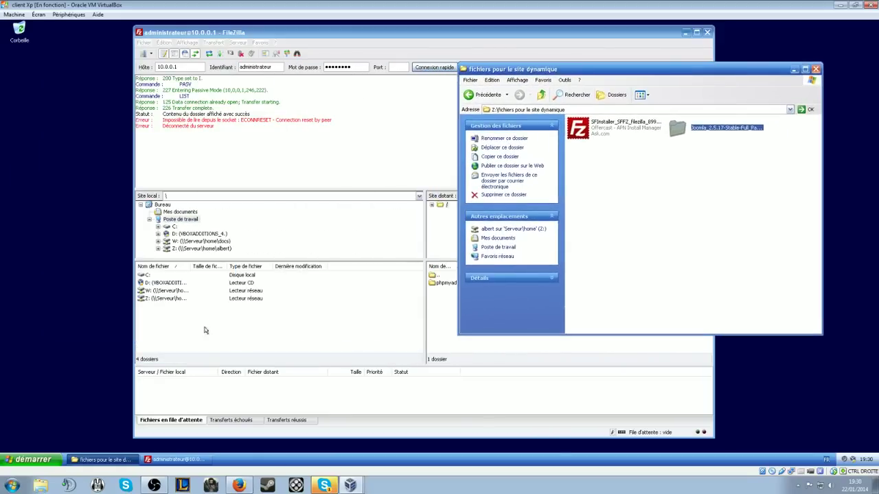
{"action": "left_click", "coordinate": [204, 317]}
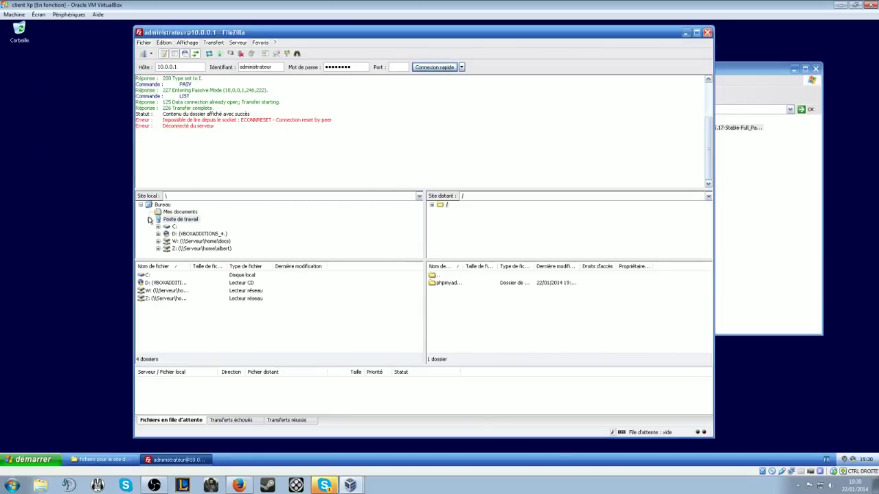
{"action": "left_click", "coordinate": [149, 219]}
{"action": "left_click", "coordinate": [174, 213]}
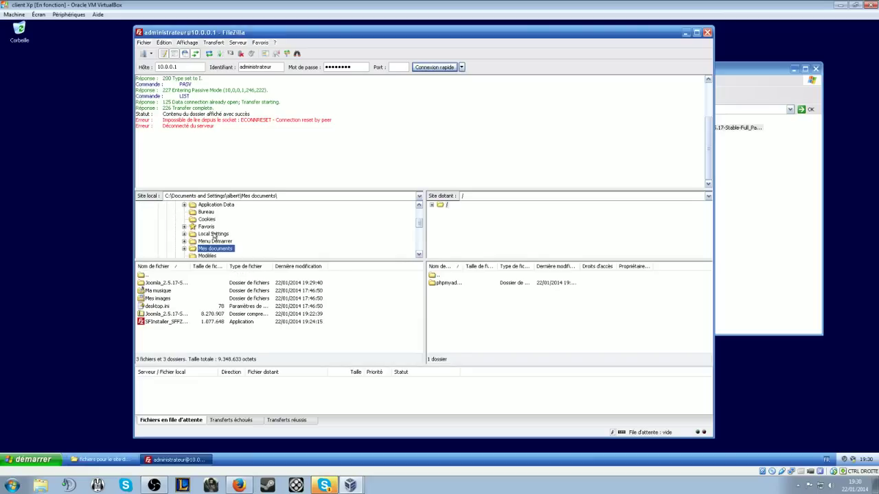
Step: Open the Joomla_2.5.17-Stable-Full_Package_French_v1 folder inside Mes documents on the local site
{"action": "scroll", "coordinate": [213, 235], "scroll_direction": "down", "scroll_amount": 2}
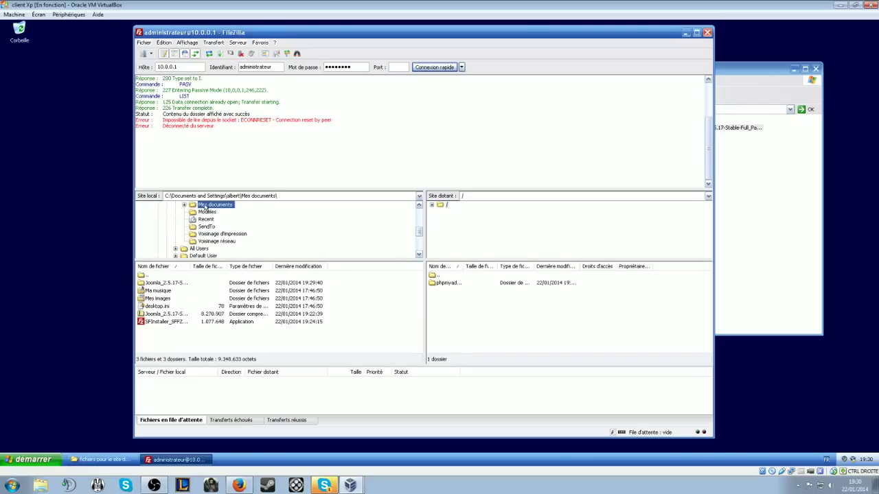
{"action": "left_click", "coordinate": [184, 206]}
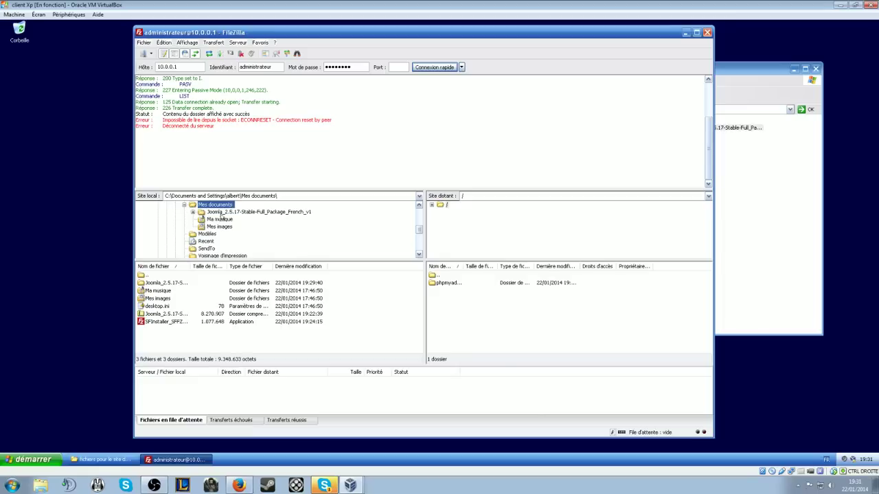
{"action": "left_click", "coordinate": [214, 215]}
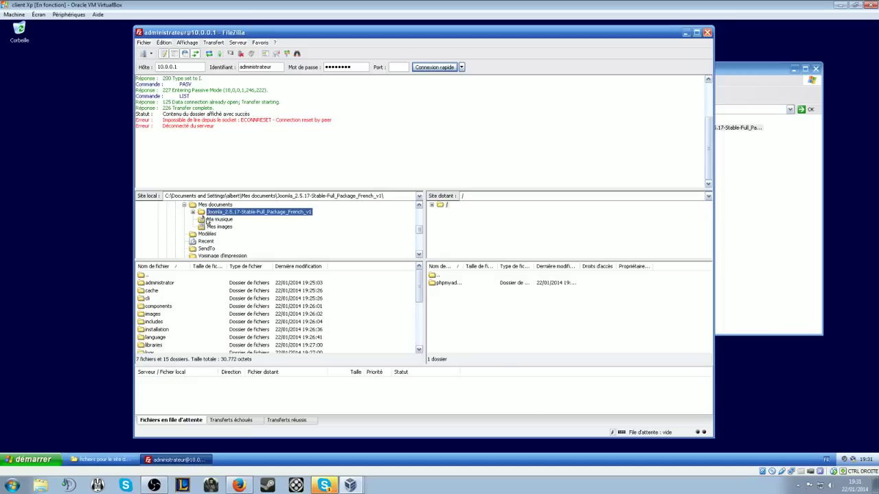
Step: Upload all files and folders of the local Joomla package to the root folder of the remote site
{"action": "left_click", "coordinate": [161, 284]}
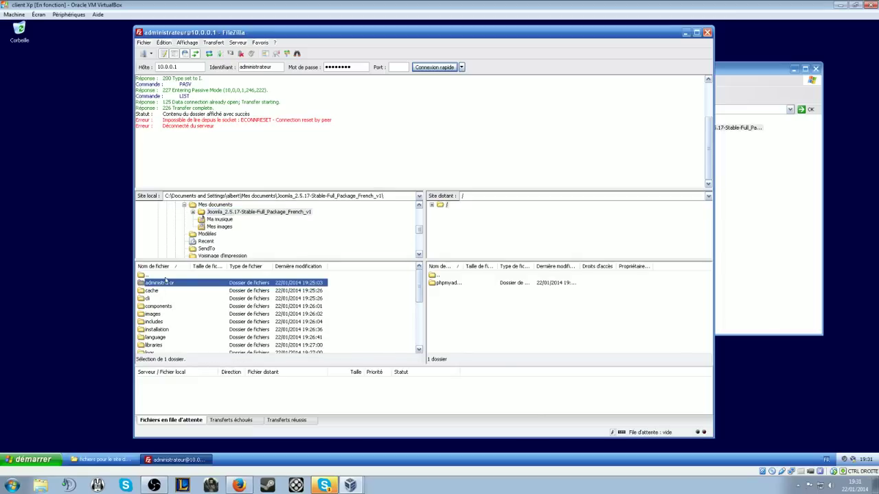
{"action": "key", "text": "ctrl+a"}
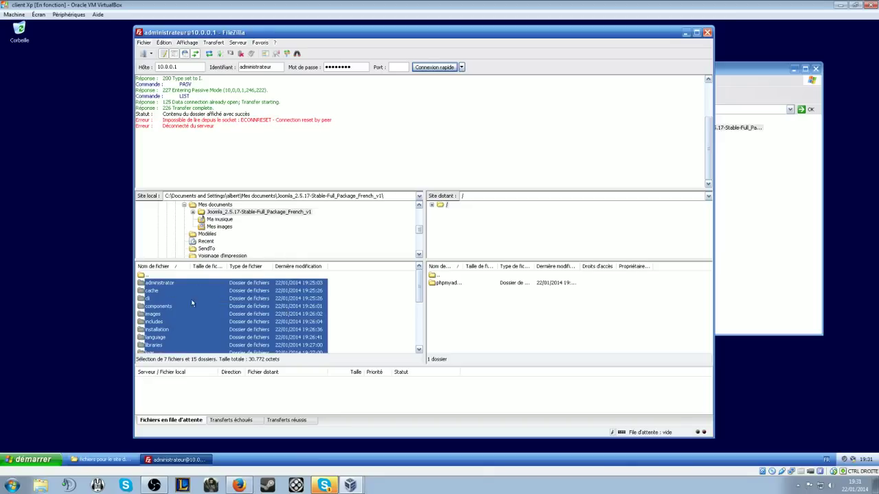
{"action": "left_click_drag", "start_coordinate": [192, 303], "coordinate": [458, 315]}
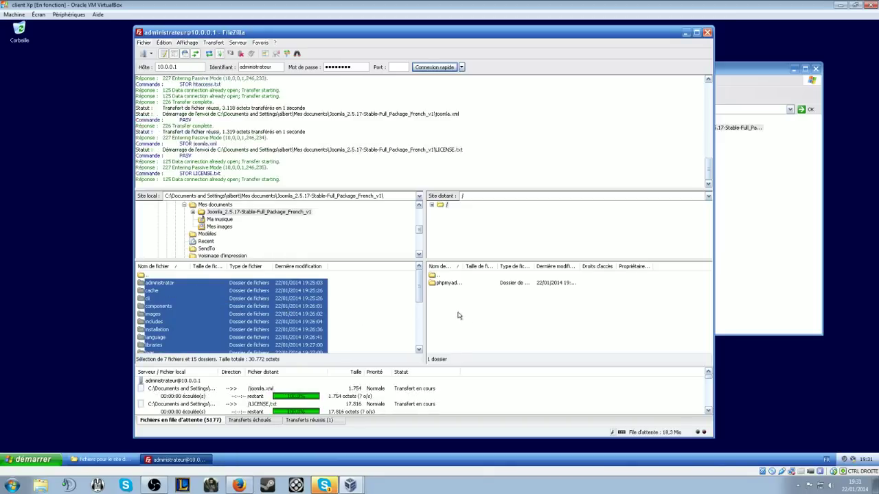